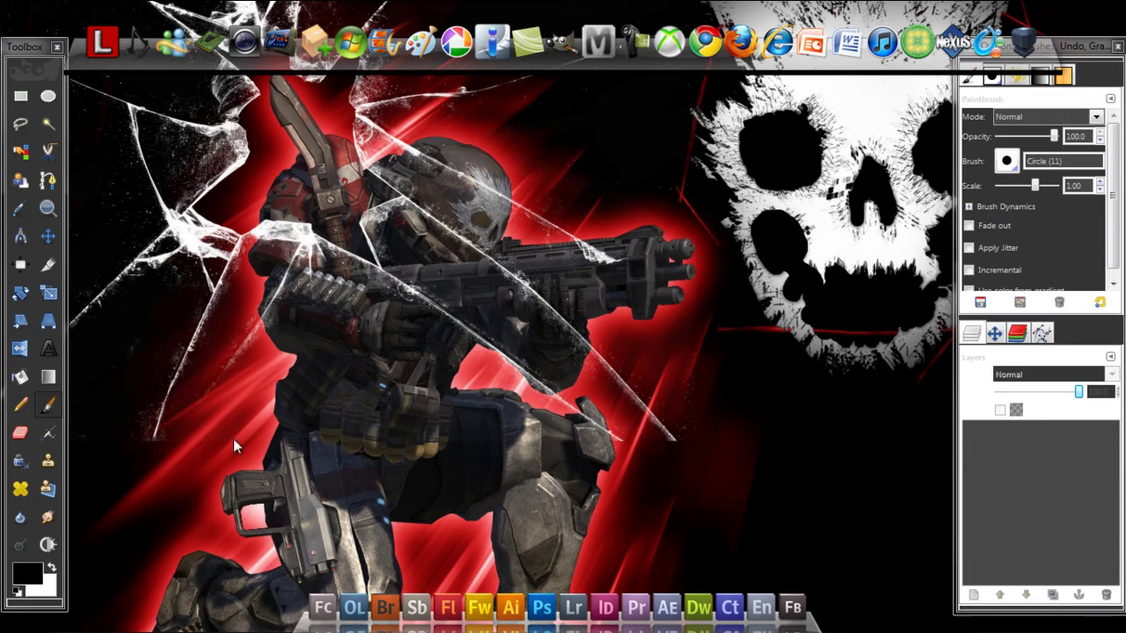
# Step: Bring GIMP forward, create a new 2600 × 1900 pixel image, and pick Bucket Fill
pyautogui.moveTo(131, 630)
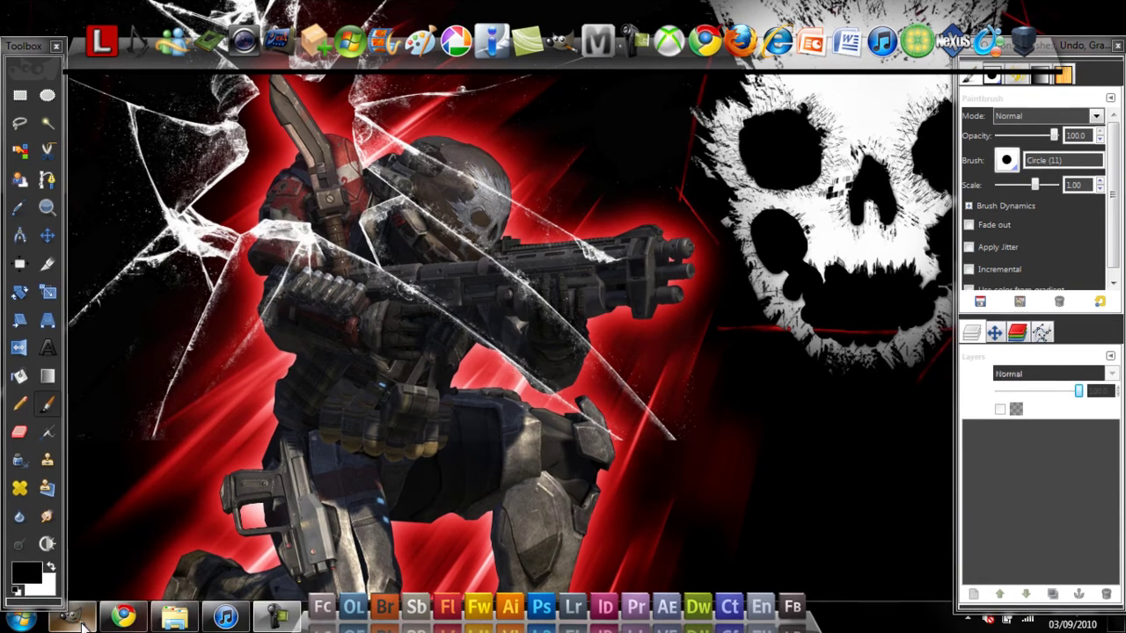
pyautogui.click(72, 617)
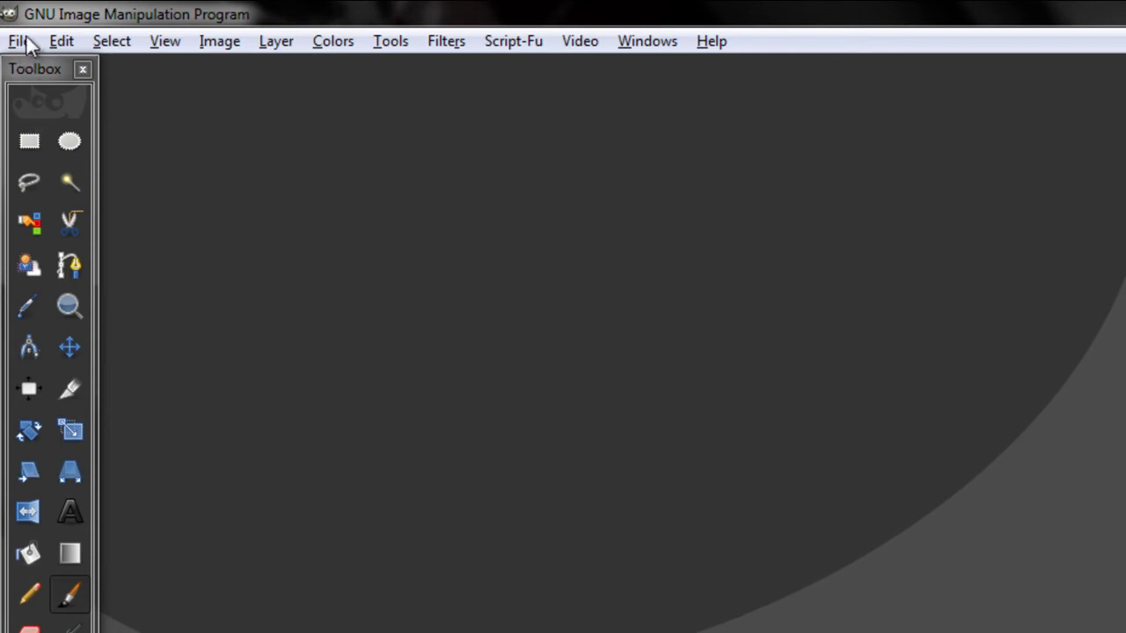
pyautogui.click(19, 41)
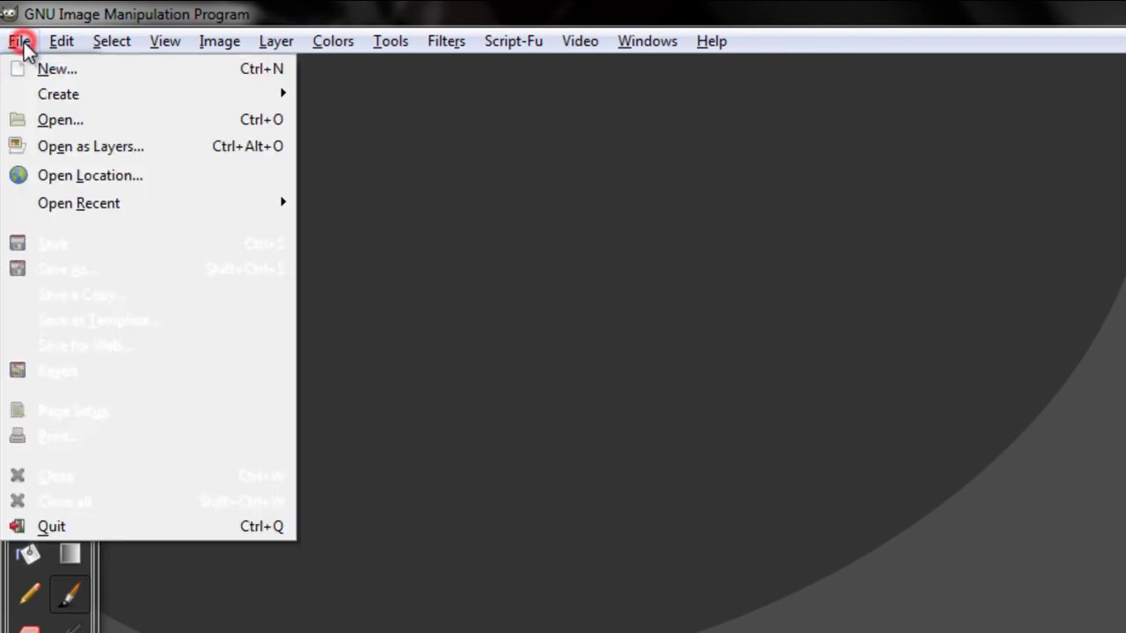
pyautogui.click(76, 77)
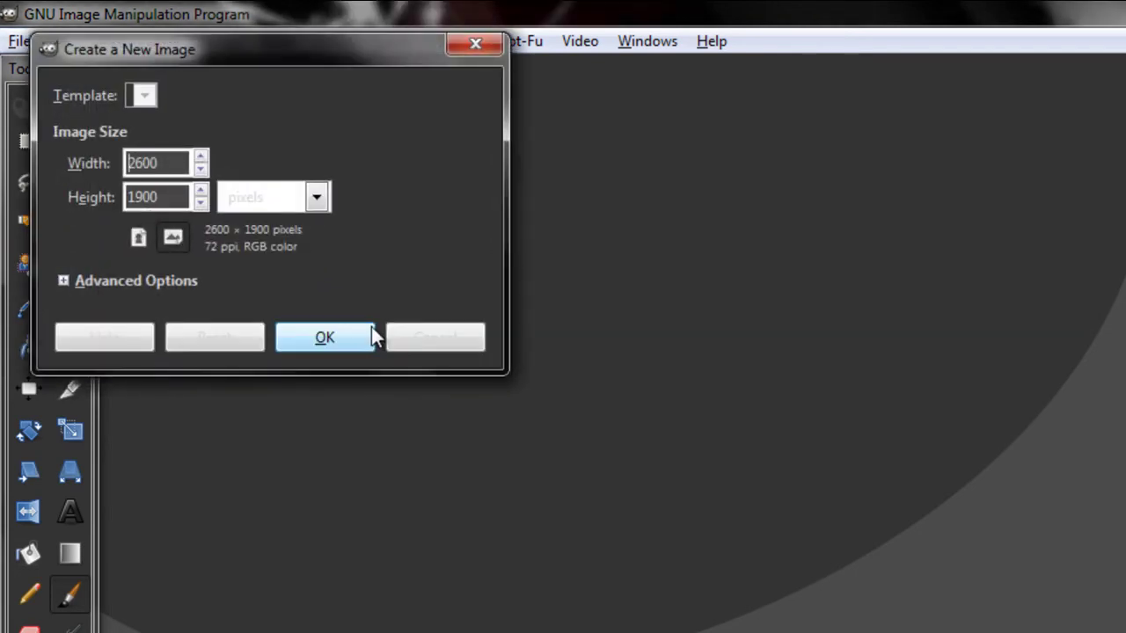
pyautogui.click(358, 339)
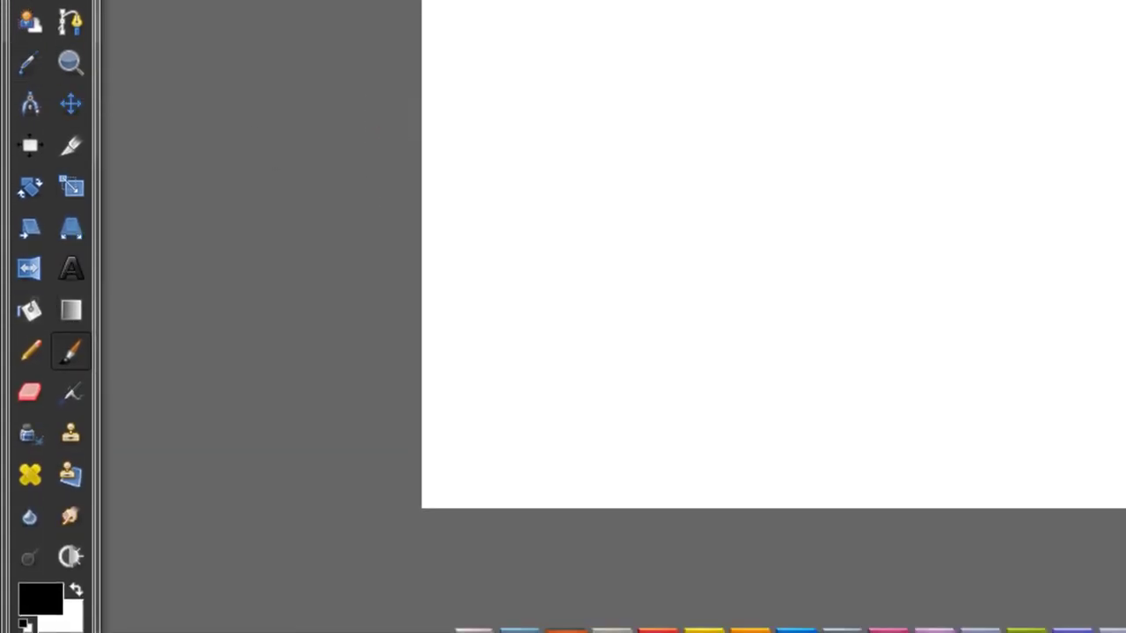
pyautogui.click(32, 313)
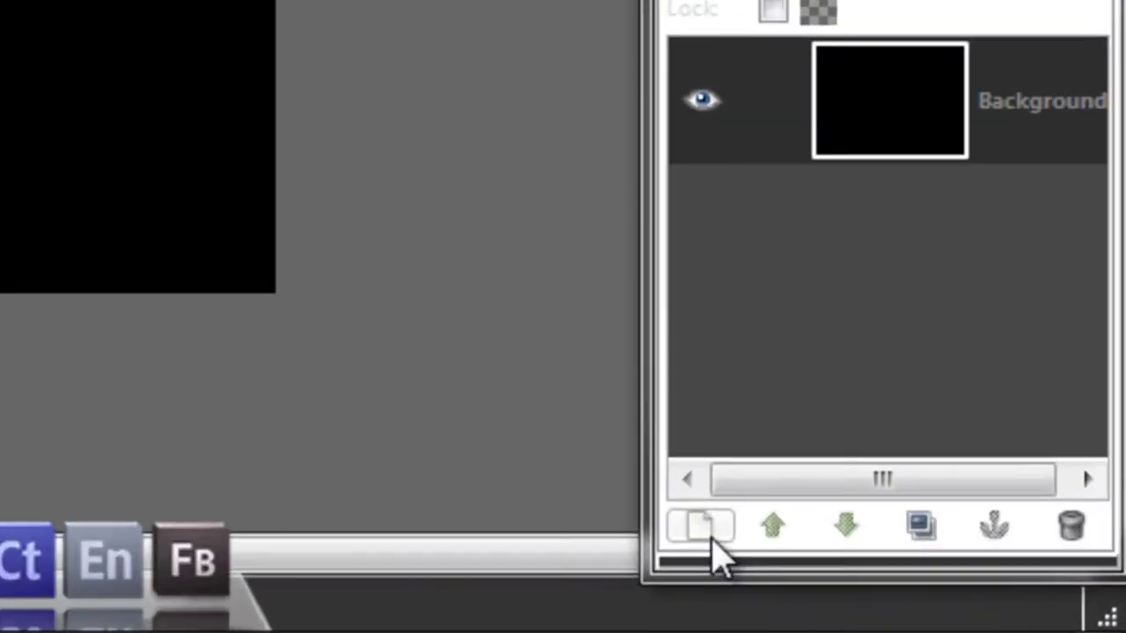
# Step: Add a new layer and select the left half of the canvas
pyautogui.click(973, 595)
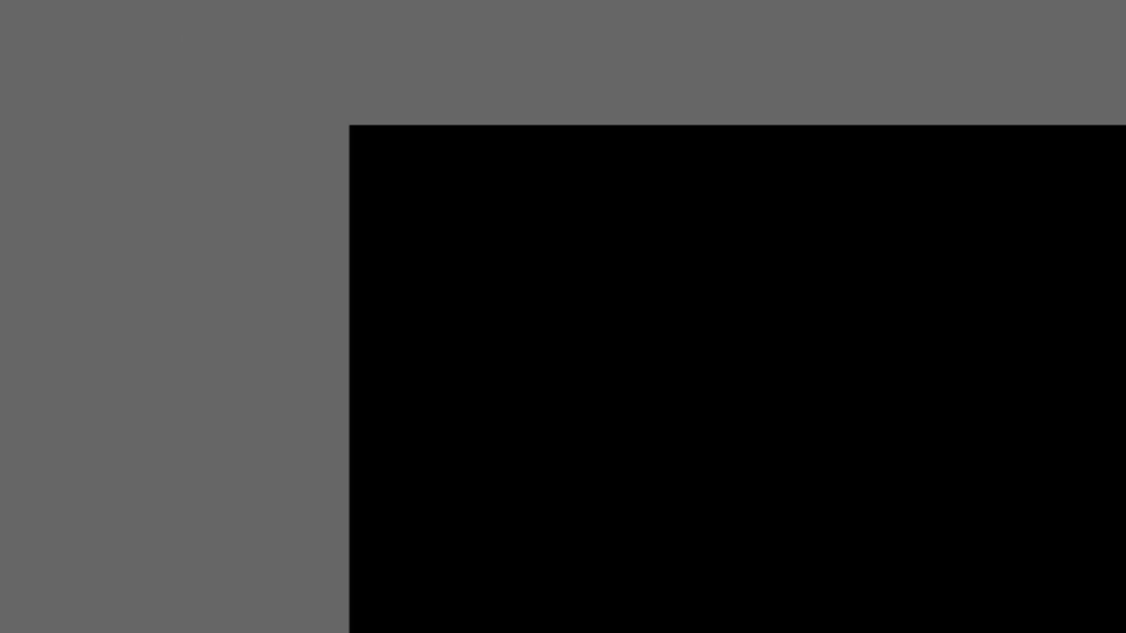
pyautogui.click(35, 165)
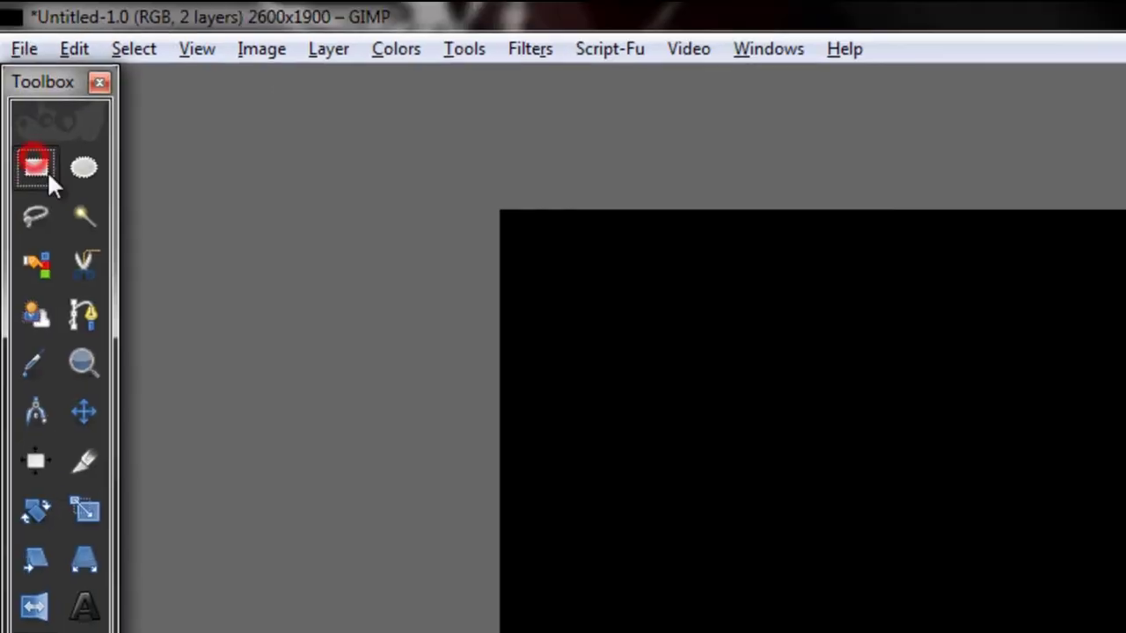
pyautogui.moveTo(276, 82); pyautogui.dragTo(562, 546)
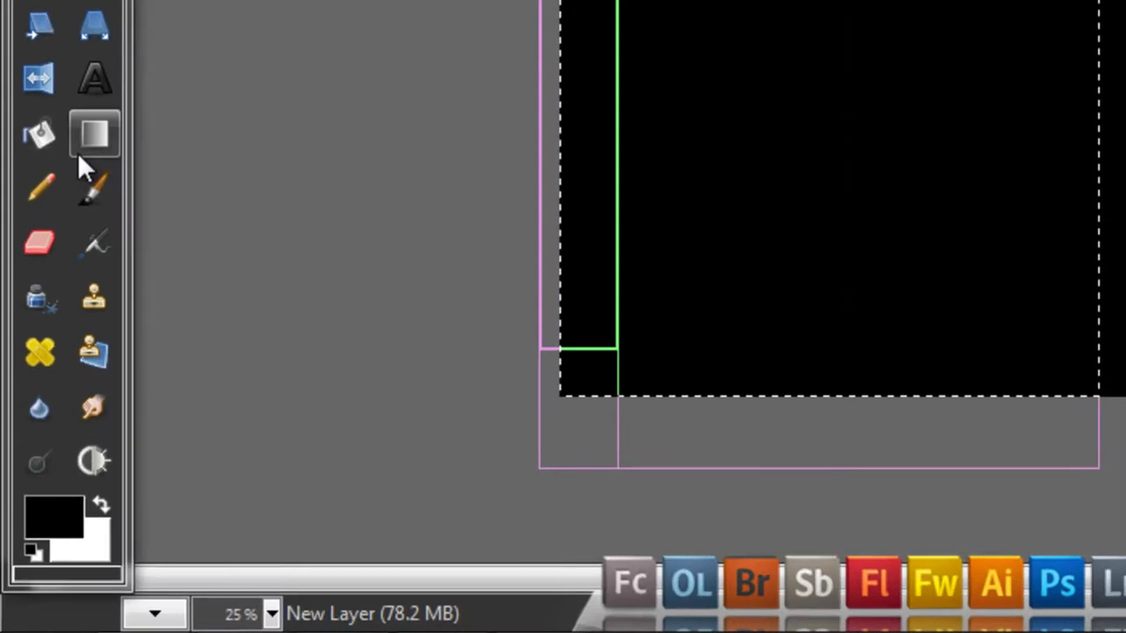
# Step: Set the foreground colour to bright red ff0000 for bucket-filling the selection
pyautogui.click(39, 133)
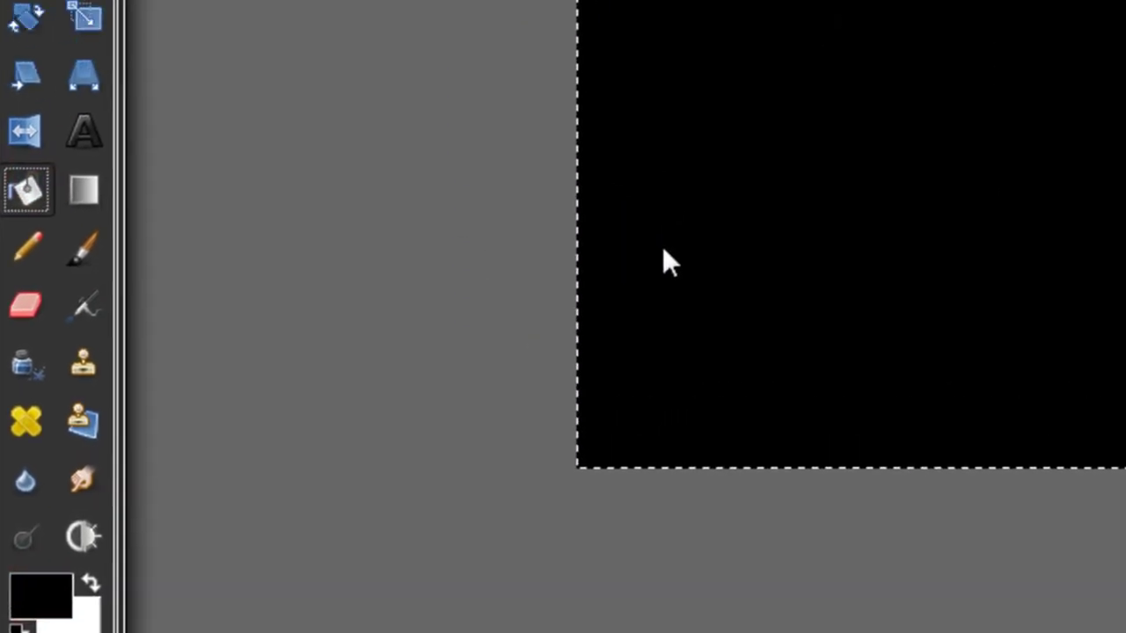
pyautogui.click(41, 596)
pyautogui.click(640, 400)
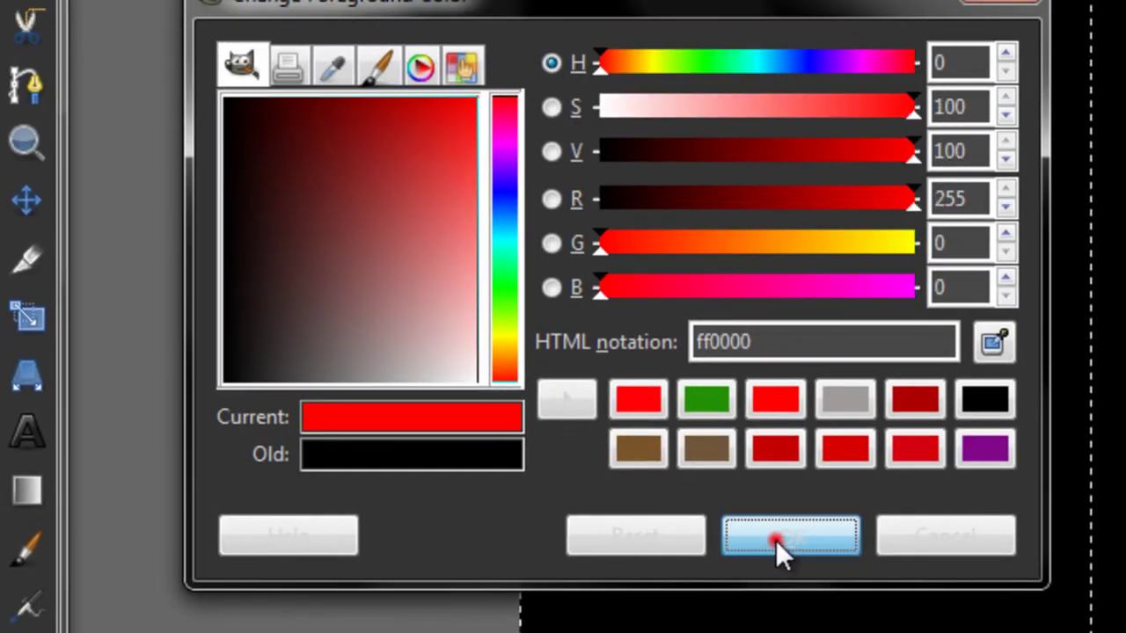
pyautogui.click(776, 540)
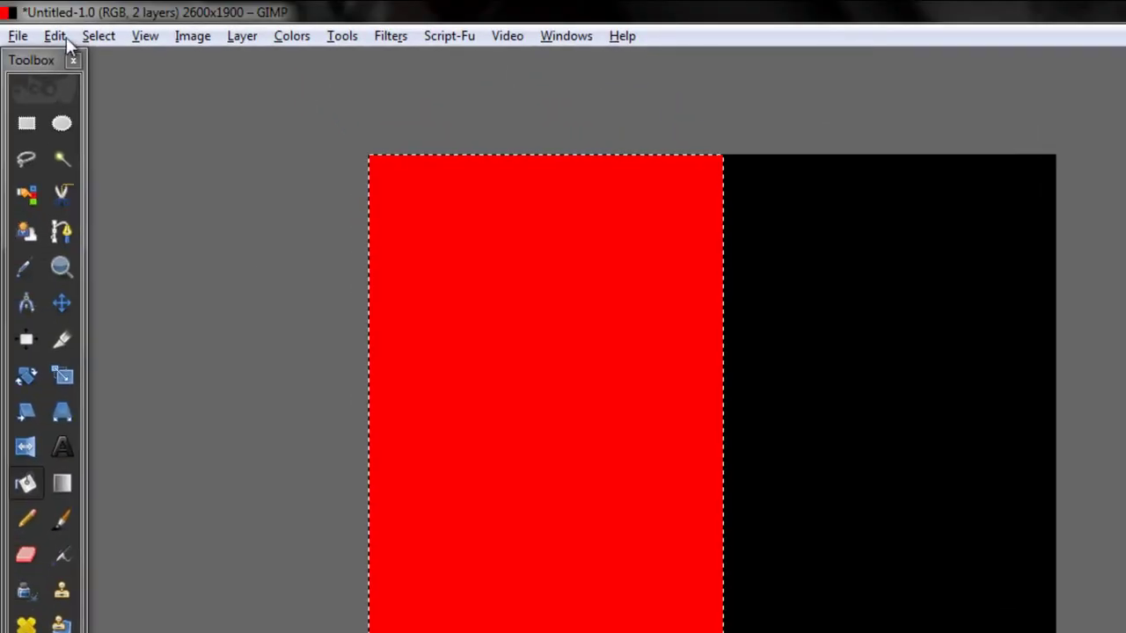
# Step: Invert the selection to the right half and set the foreground to blue 0827e1
pyautogui.click(88, 35)
pyautogui.click(93, 111)
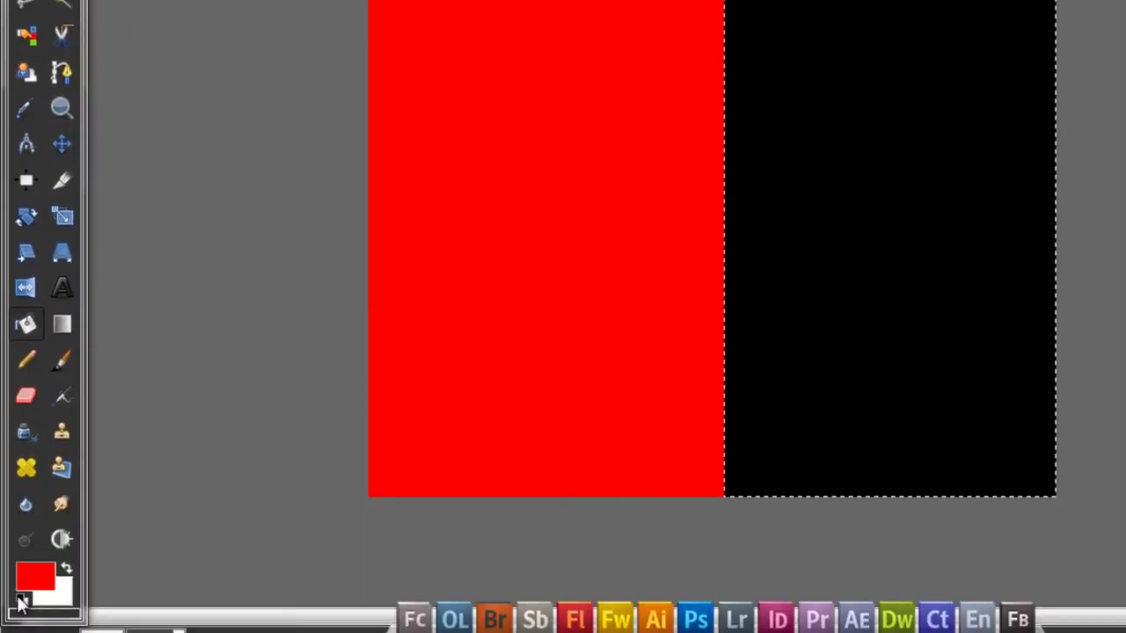
pyautogui.click(33, 566)
pyautogui.click(353, 127)
pyautogui.moveTo(338, 123); pyautogui.dragTo(324, 65)
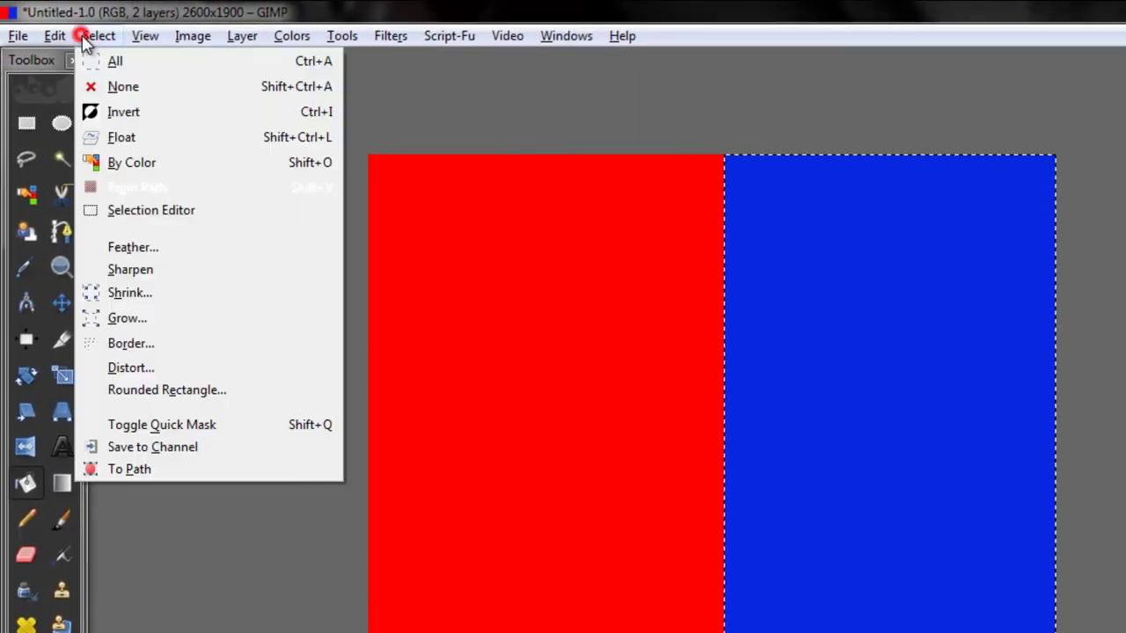
# Step: Deselect, then open Desktop > reach > Xbox 360 - ControllerStraight--screenshot.png as a layer
pyautogui.click(113, 87)
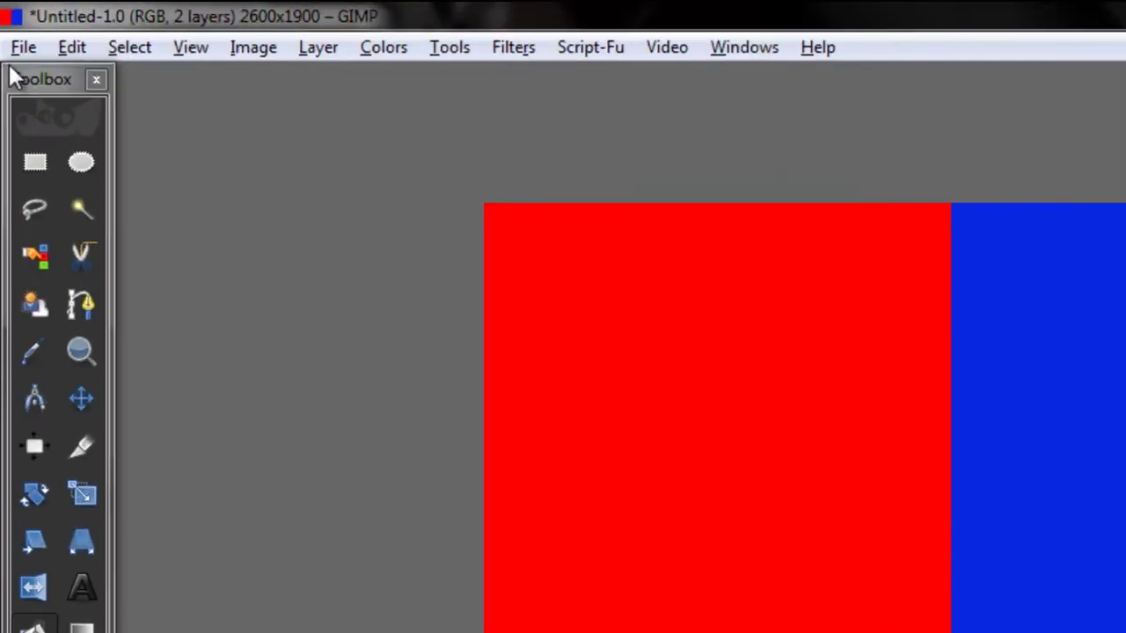
pyautogui.click(22, 47)
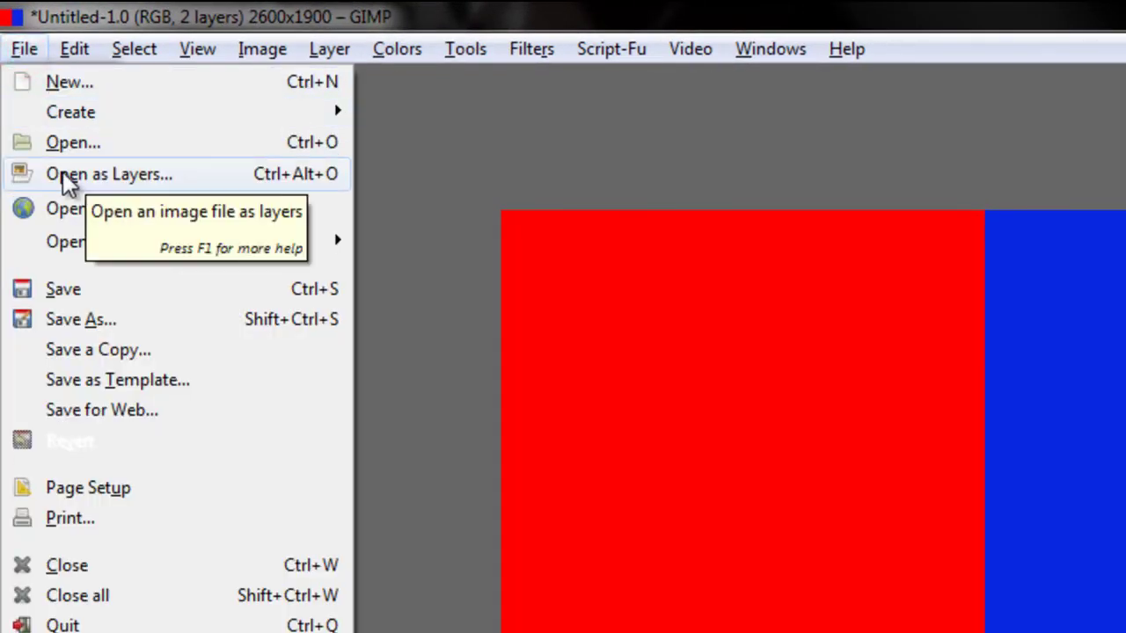
pyautogui.click(69, 178)
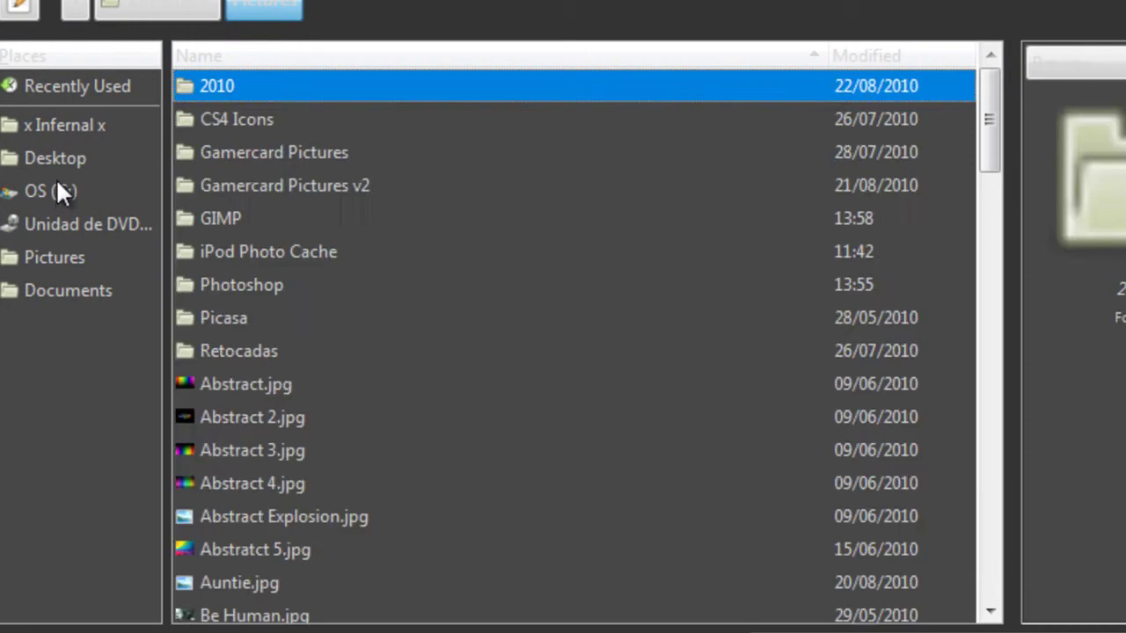
pyautogui.click(136, 201)
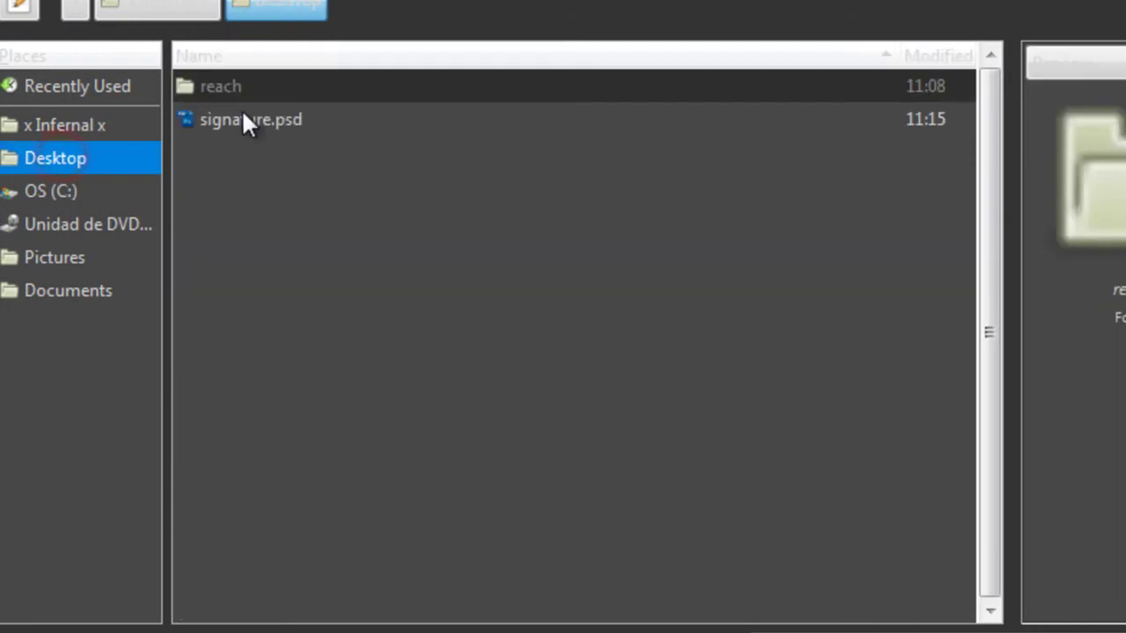
pyautogui.doubleClick(251, 87)
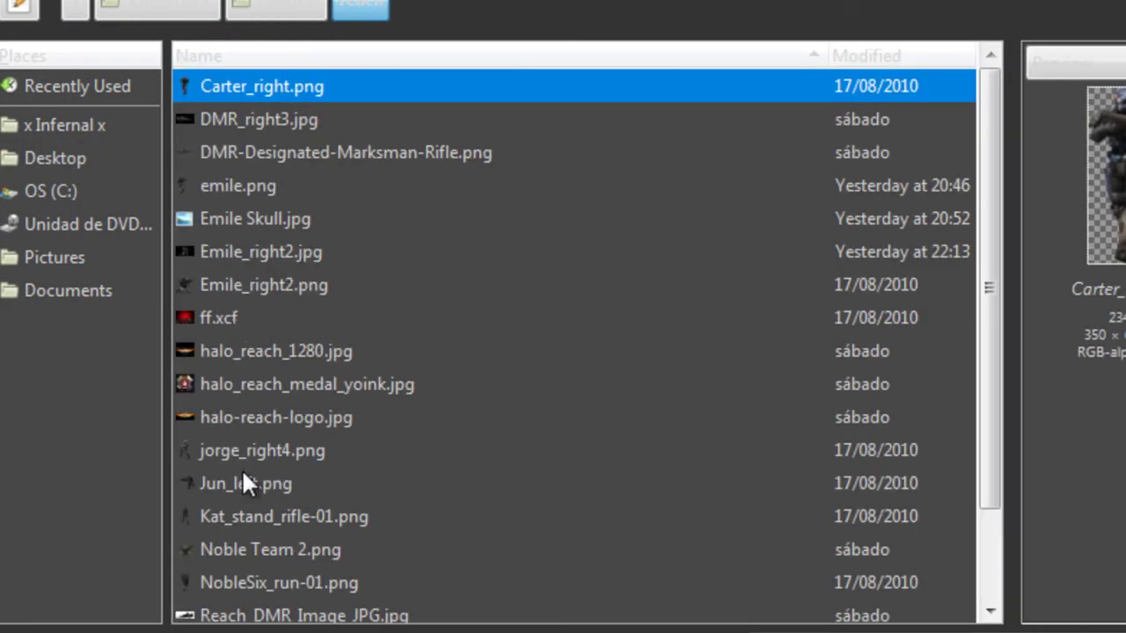
pyautogui.moveTo(982, 249); pyautogui.dragTo(938, 495)
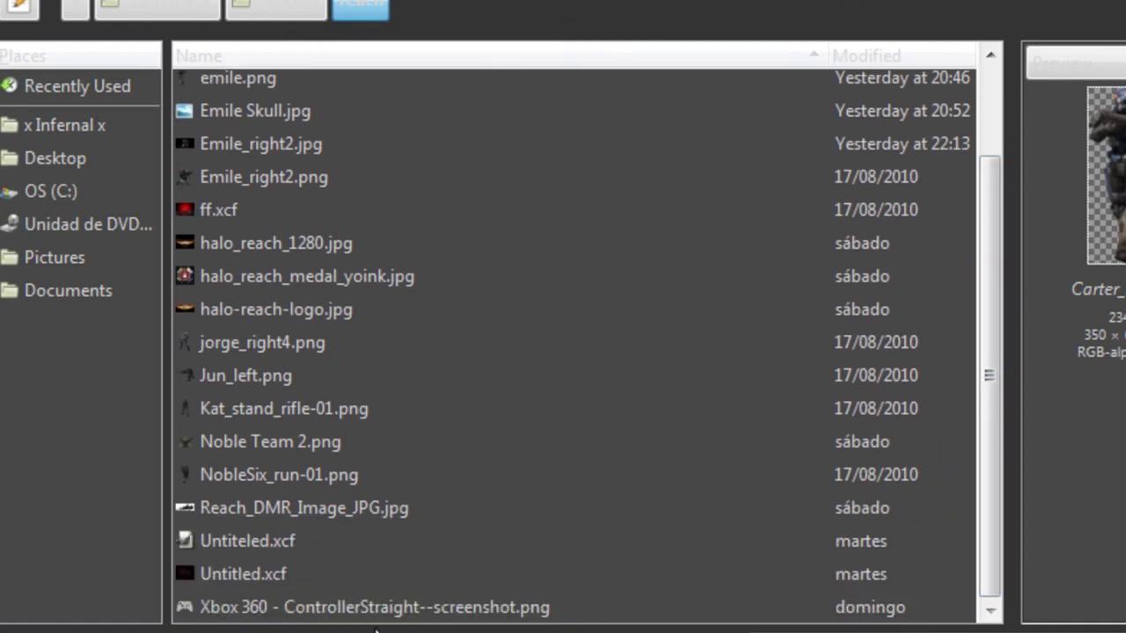
pyautogui.click(370, 616)
pyautogui.doubleClick(369, 616)
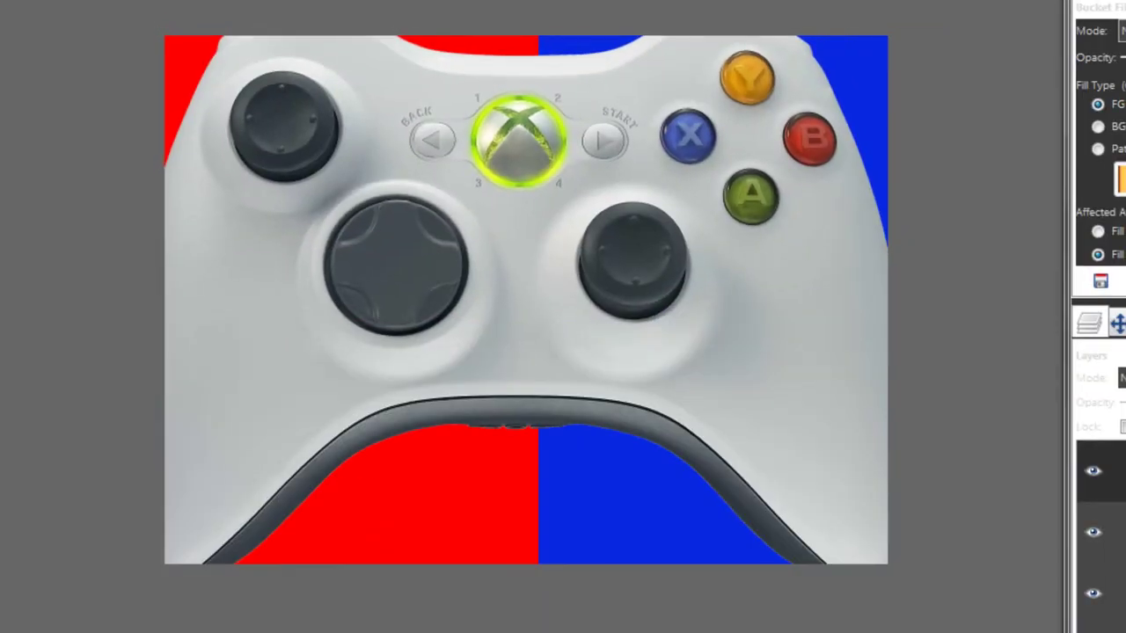
# Step: Scale the controller layer down and move it to the centre of the canvas
pyautogui.hotkey('shift', 's')
pyautogui.click(123, 0)
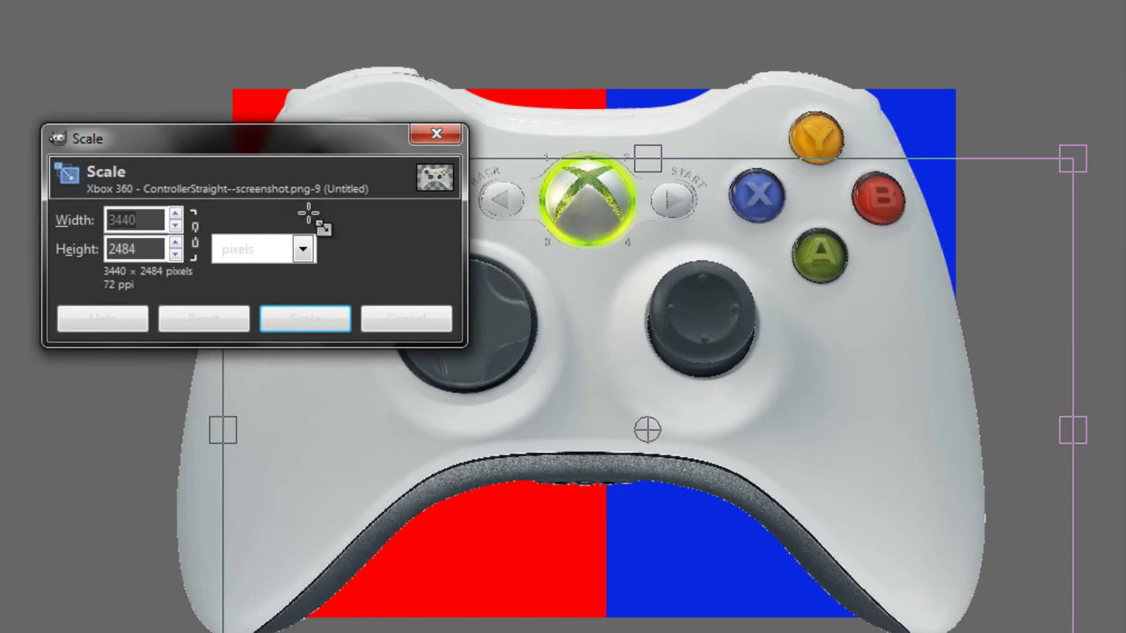
pyautogui.moveTo(402, 251); pyautogui.dragTo(776, 481)
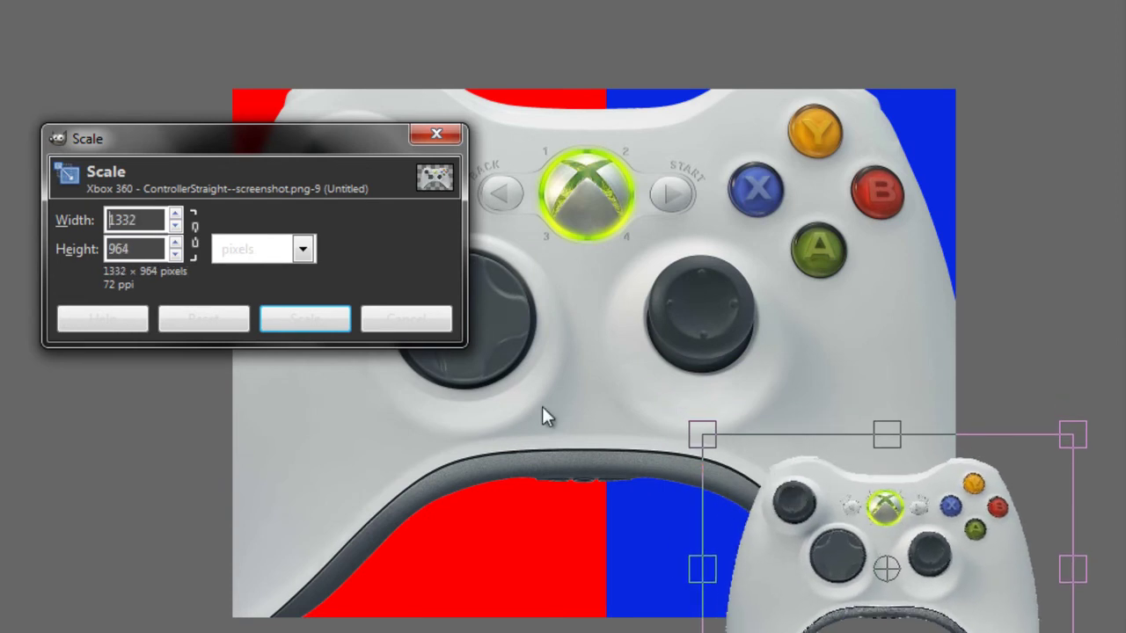
pyautogui.click(299, 319)
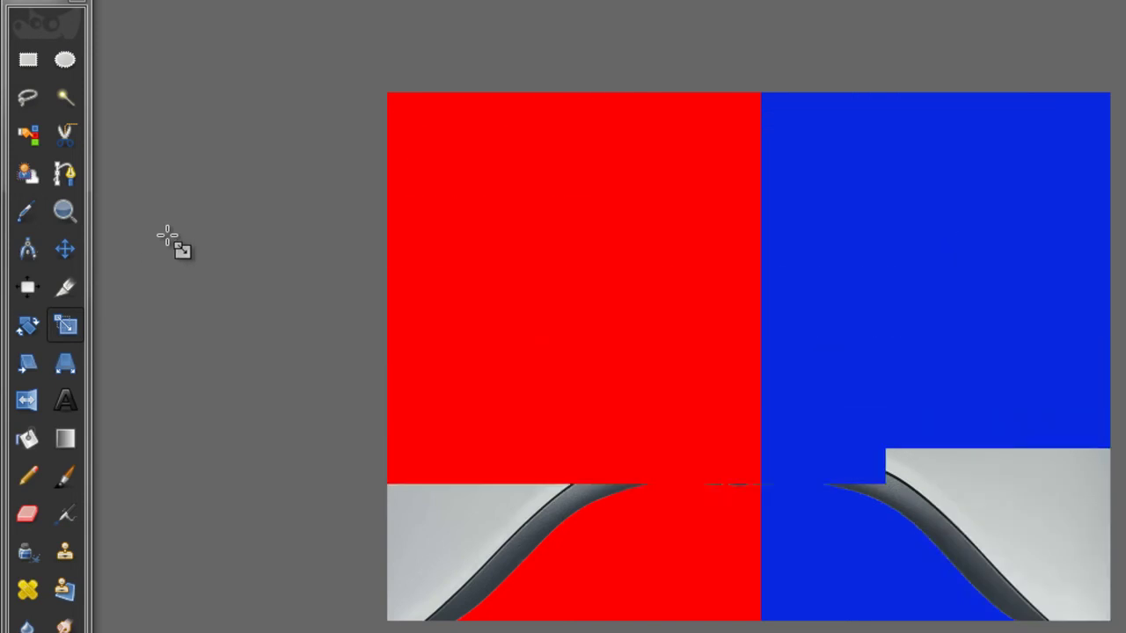
pyautogui.click(58, 223)
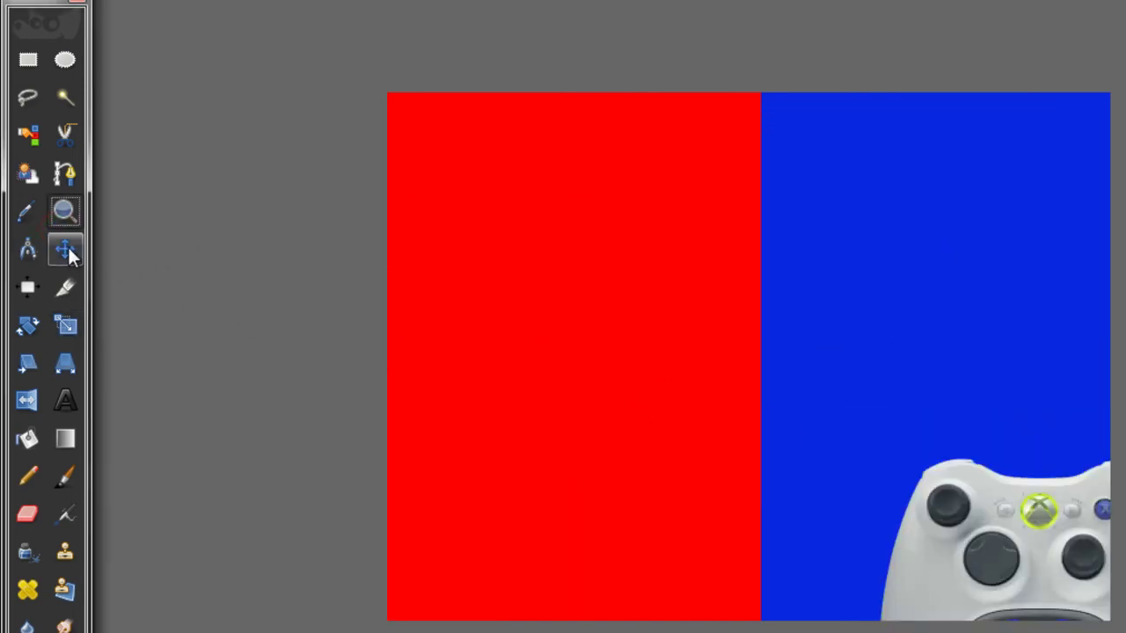
pyautogui.moveTo(1037, 524); pyautogui.dragTo(746, 350)
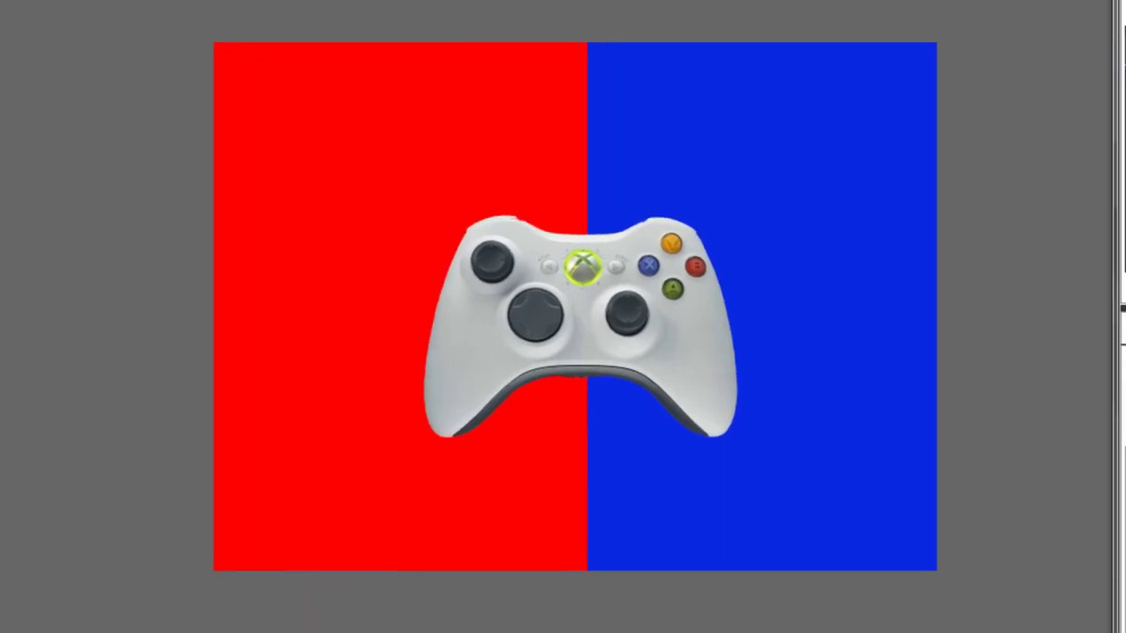
# Step: Add a transparent layer below the controller and select the controller's outline with Alpha to Selection
pyautogui.hotkey('shift', 'ctrl', 'n')
pyautogui.click(217, 442)
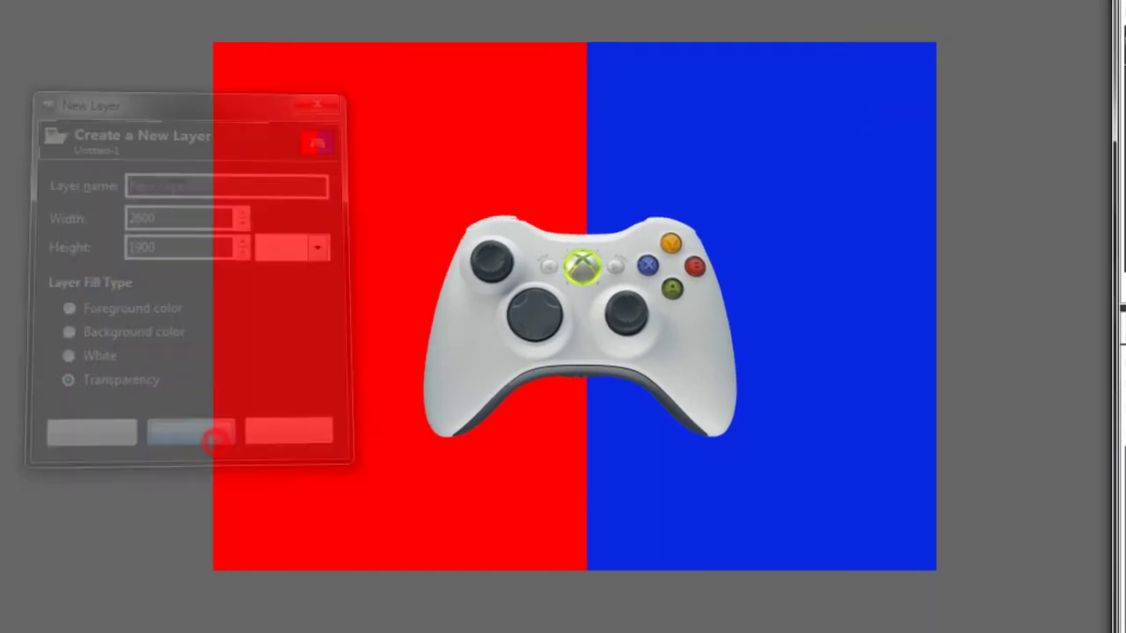
pyautogui.click(1074, 628)
pyautogui.click(1078, 422)
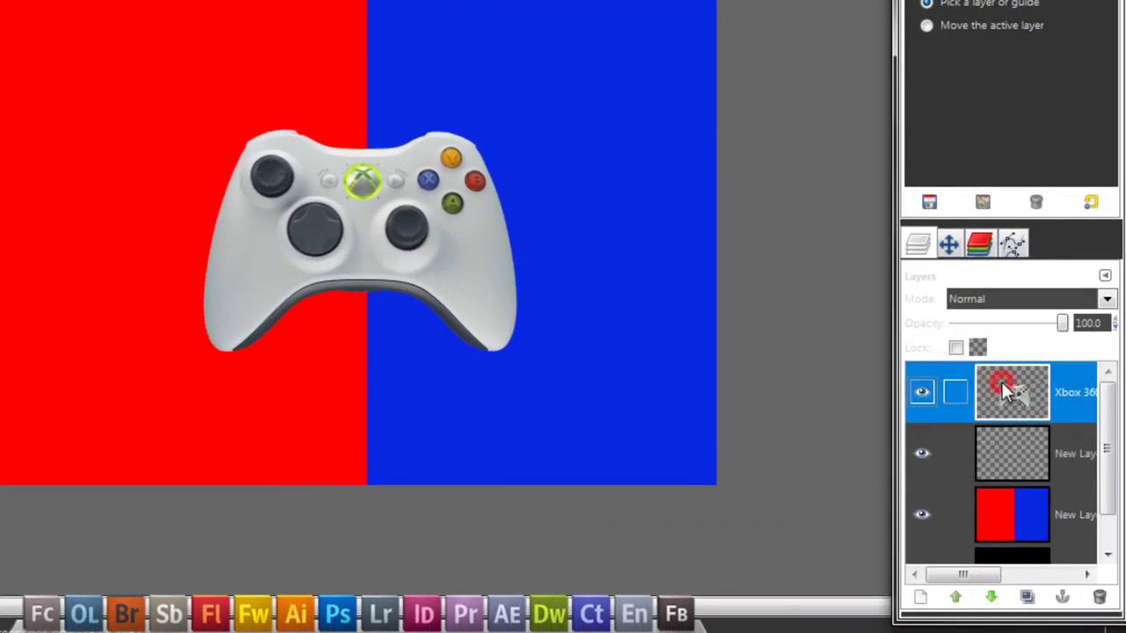
pyautogui.rightClick(1003, 391)
pyautogui.click(906, 339)
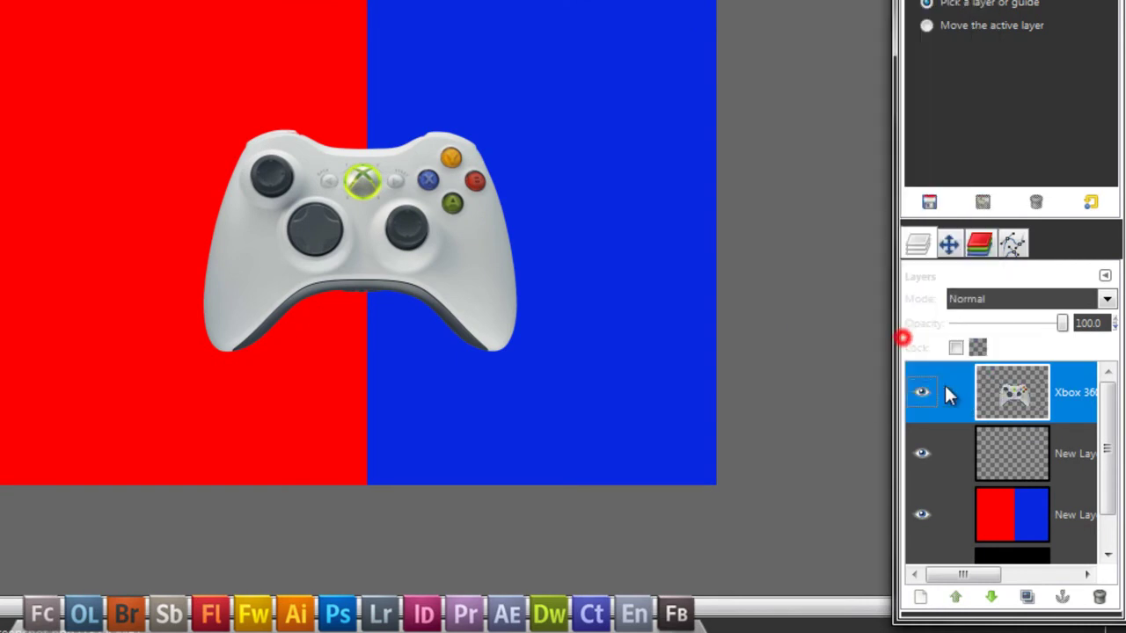
# Step: Fill the outline black on the new layer and delete the original controller layer
pyautogui.click(1009, 457)
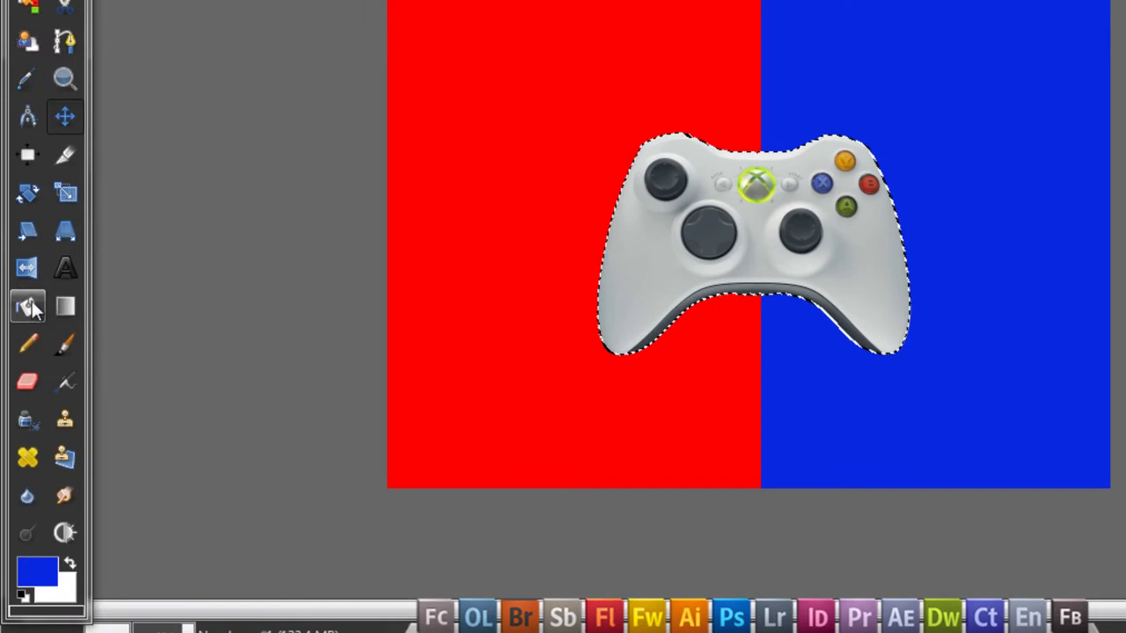
pyautogui.click(28, 305)
pyautogui.click(23, 595)
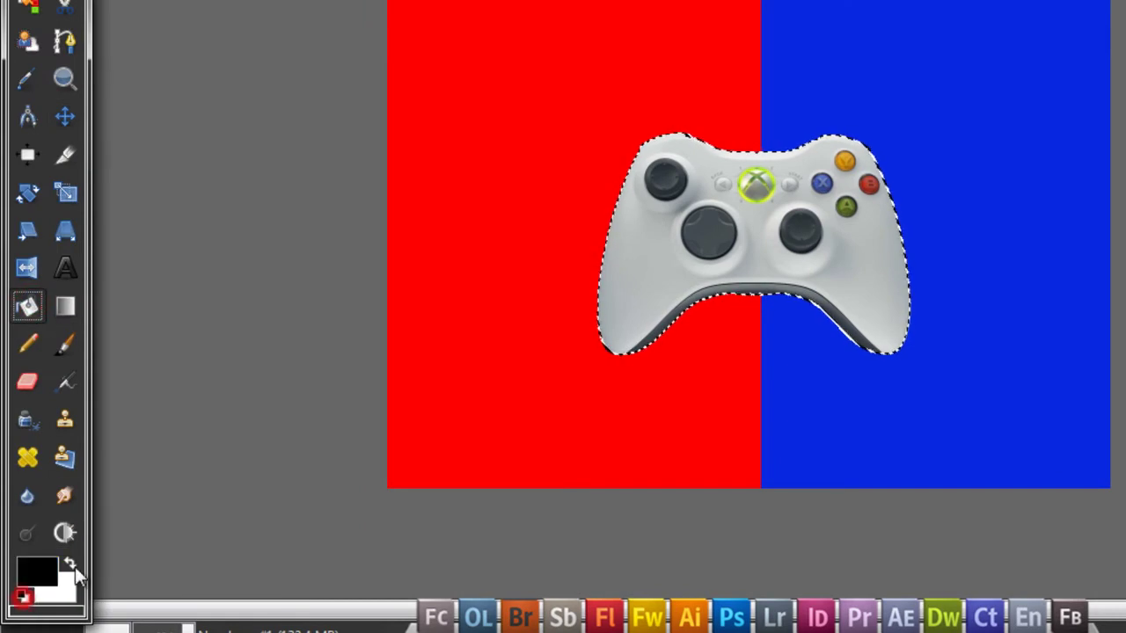
pyautogui.click(693, 264)
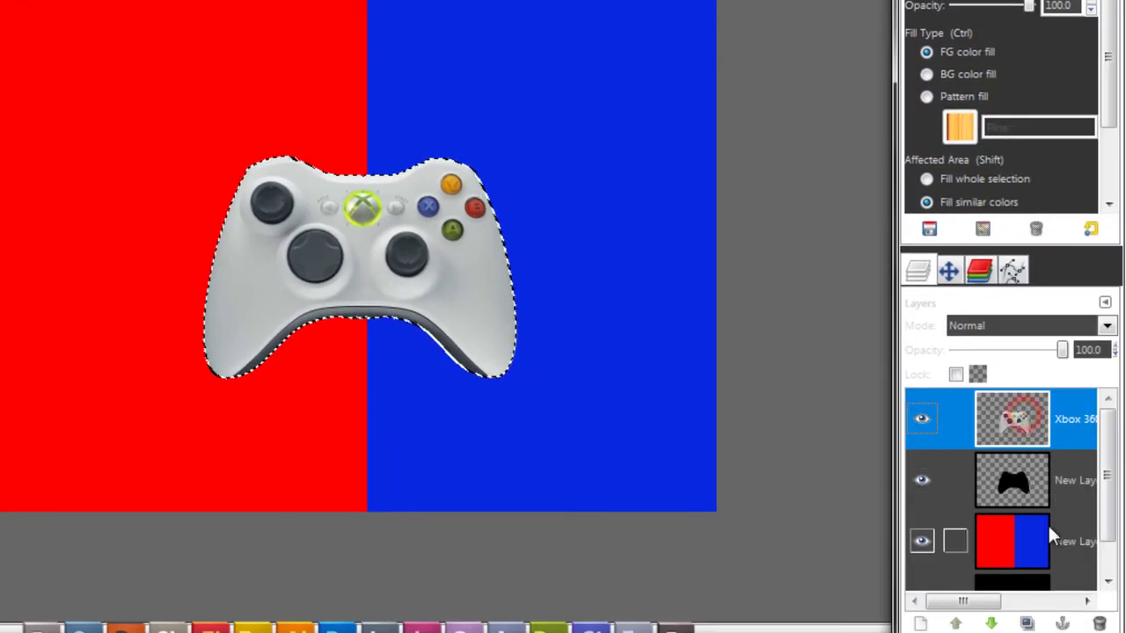
pyautogui.click(1099, 623)
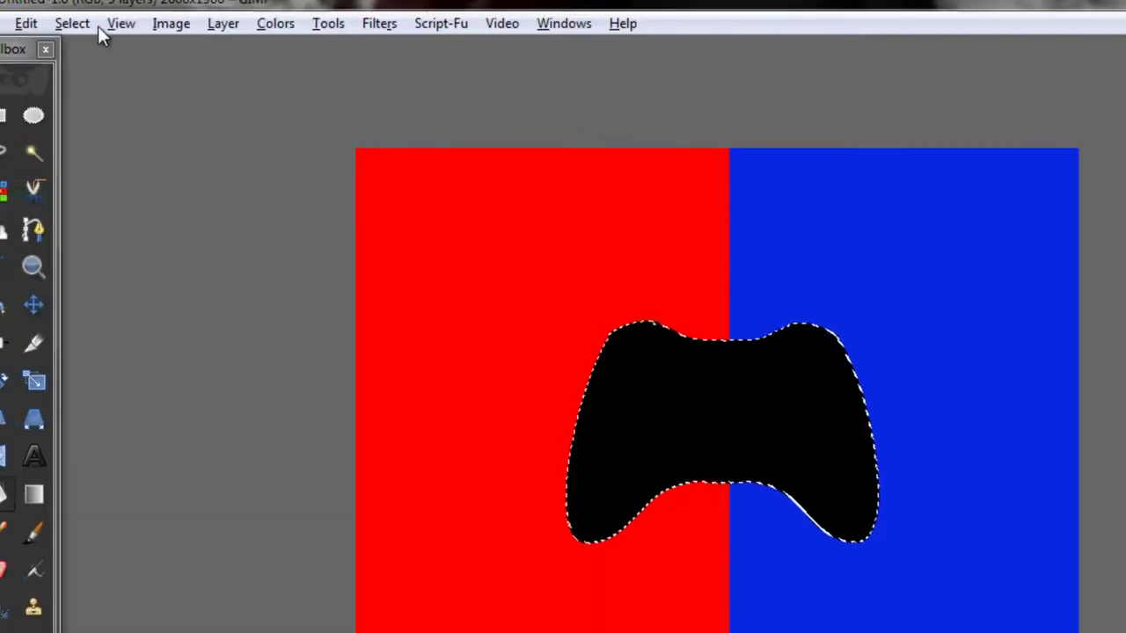
pyautogui.click(103, 38)
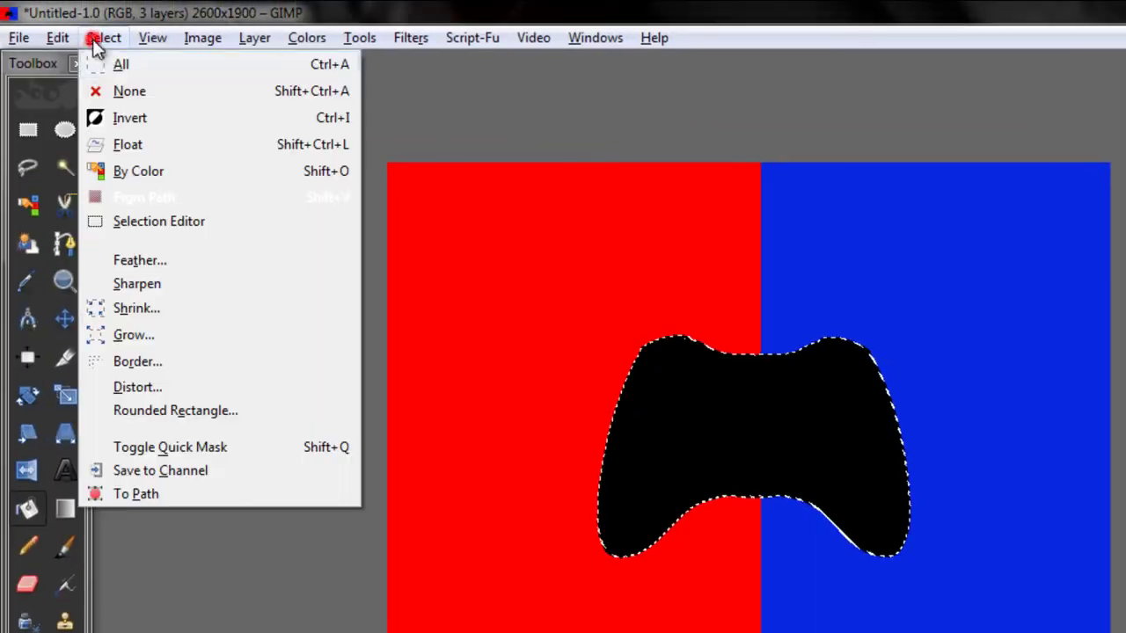
# Step: Deselect and rotate the black silhouette layer by -15.72 degrees
pyautogui.click(114, 95)
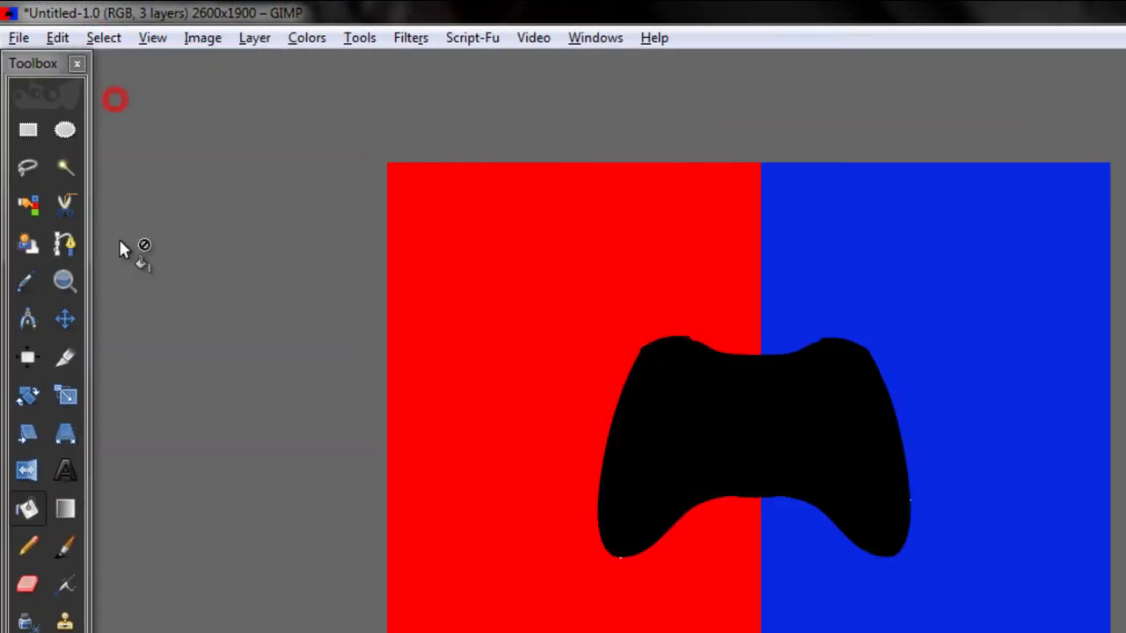
pyautogui.click(27, 395)
pyautogui.moveTo(662, 379); pyautogui.dragTo(636, 410)
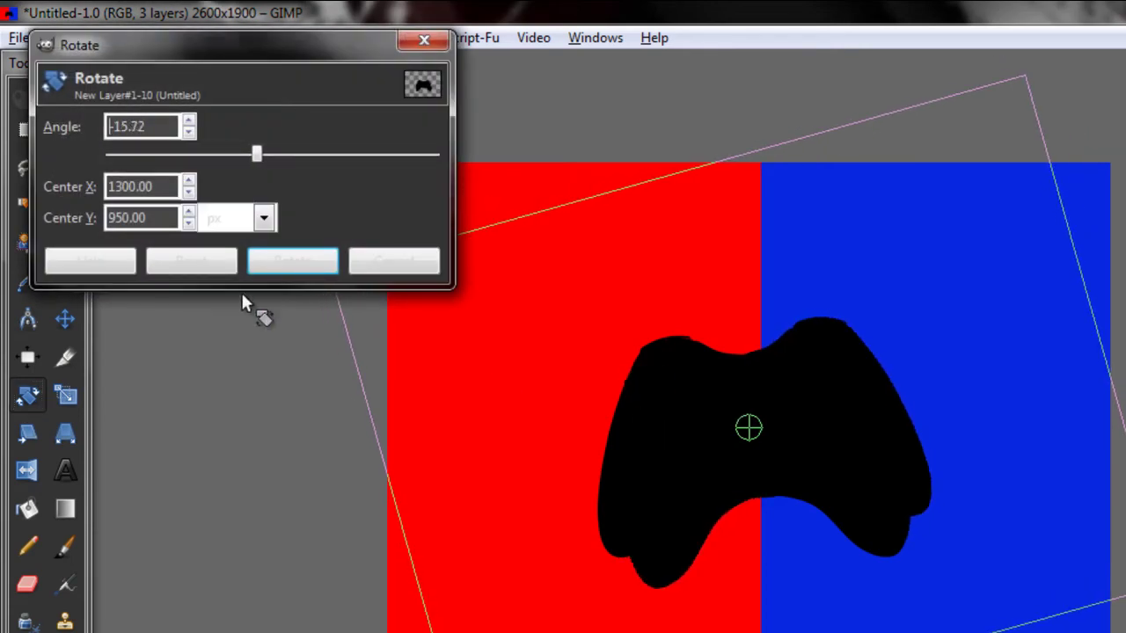
pyautogui.click(289, 260)
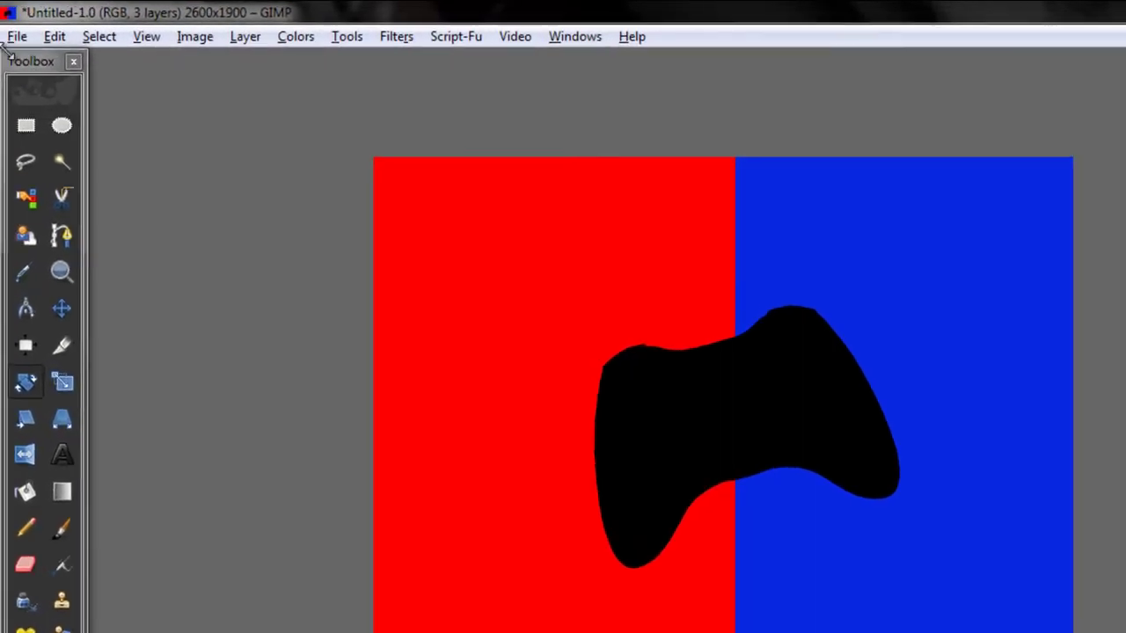
# Step: Open Documents > Adobe Photoshop Textures > Paper_Texture_by_Spiteful_Pie_Stock.jpg as a new layer
pyautogui.click(17, 36)
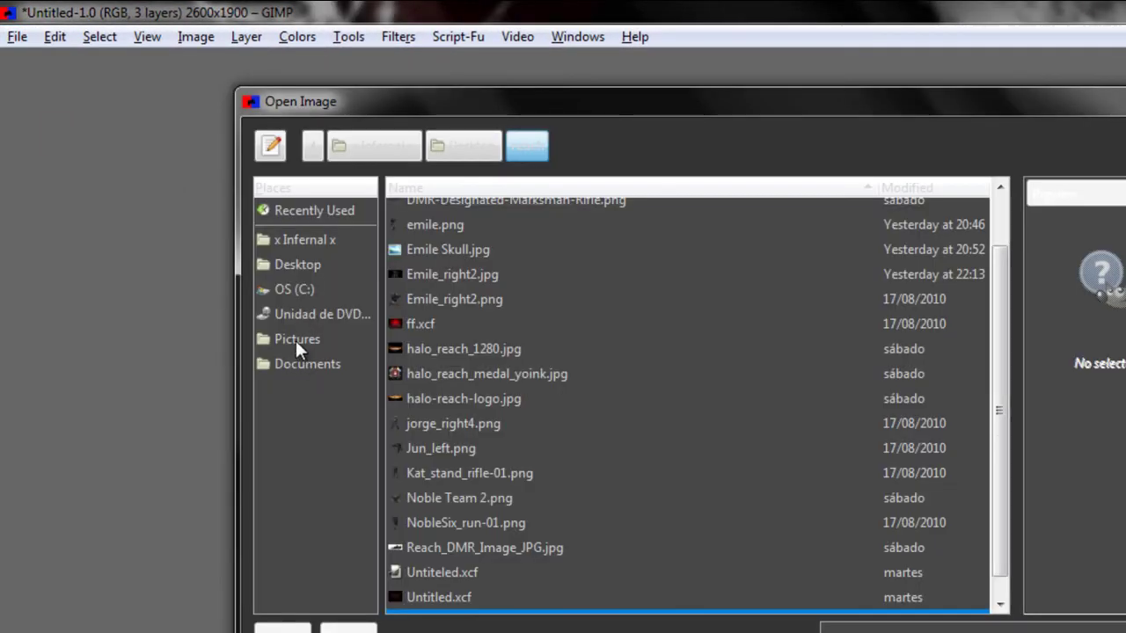
pyautogui.click(300, 364)
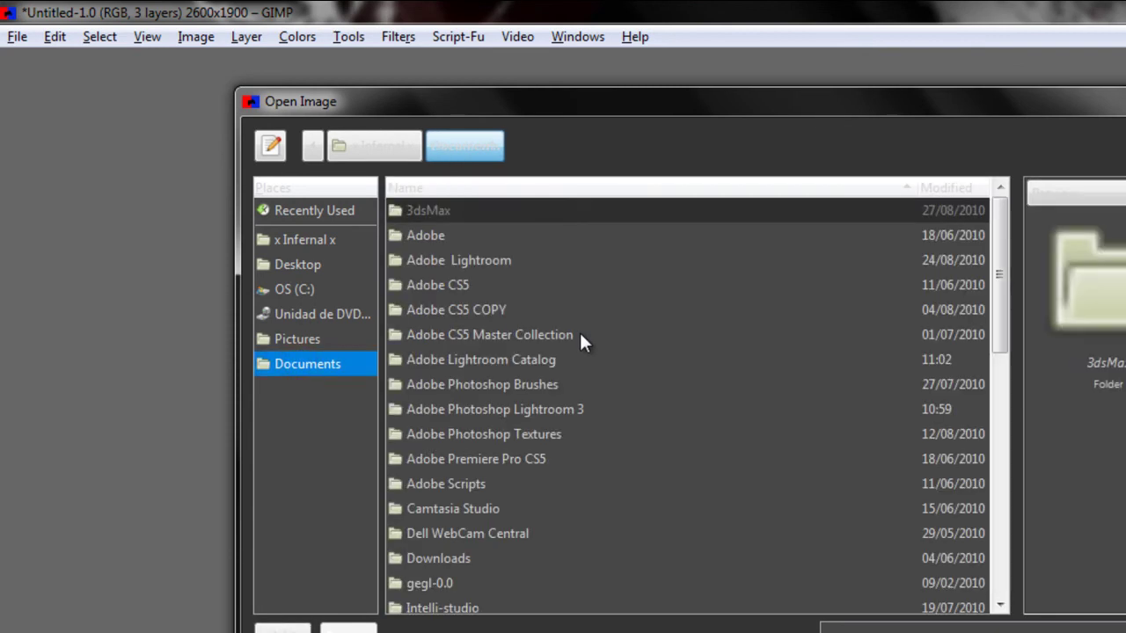
pyautogui.doubleClick(492, 434)
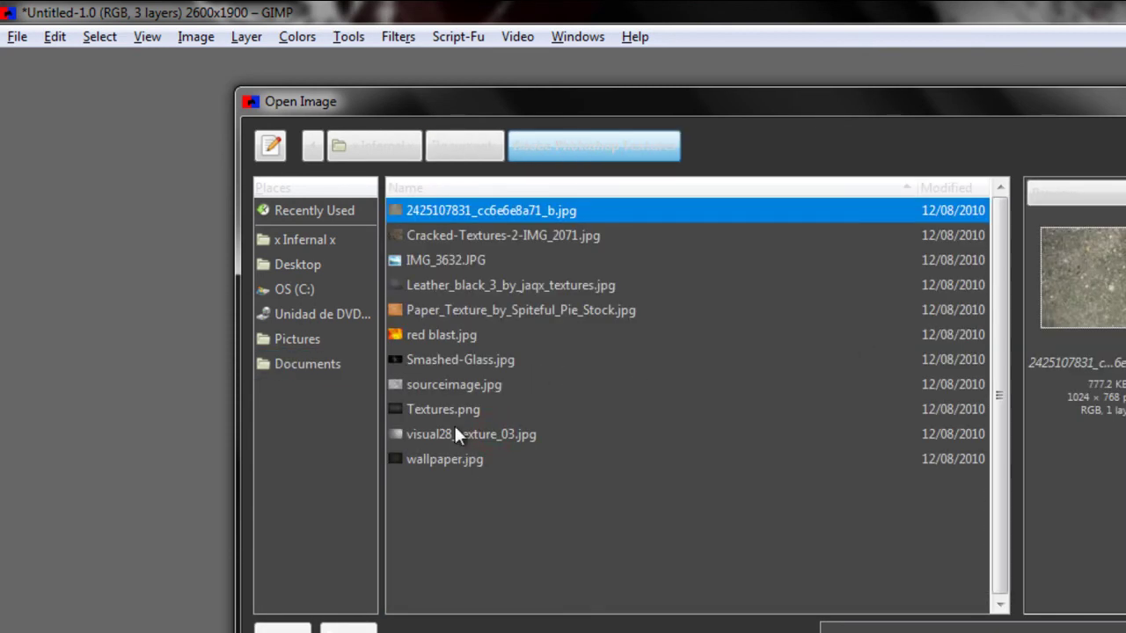
pyautogui.click(438, 309)
pyautogui.press('Return')
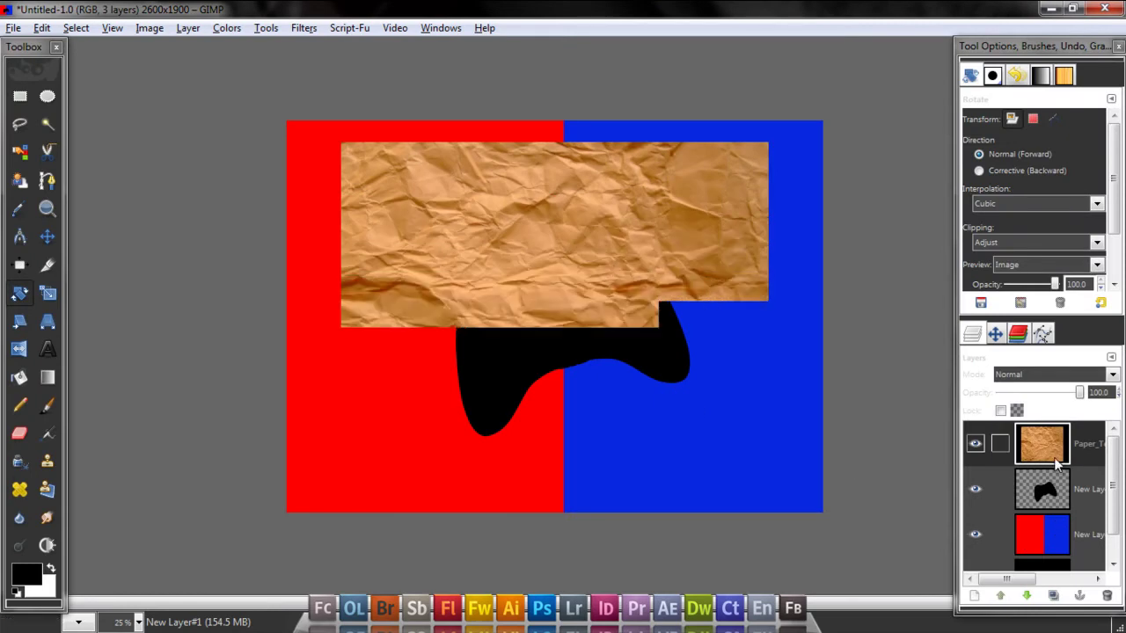
# Step: Add an alpha channel to the paper texture and scale it to 2700 × 1800
pyautogui.rightClick(1009, 433)
pyautogui.click(967, 370)
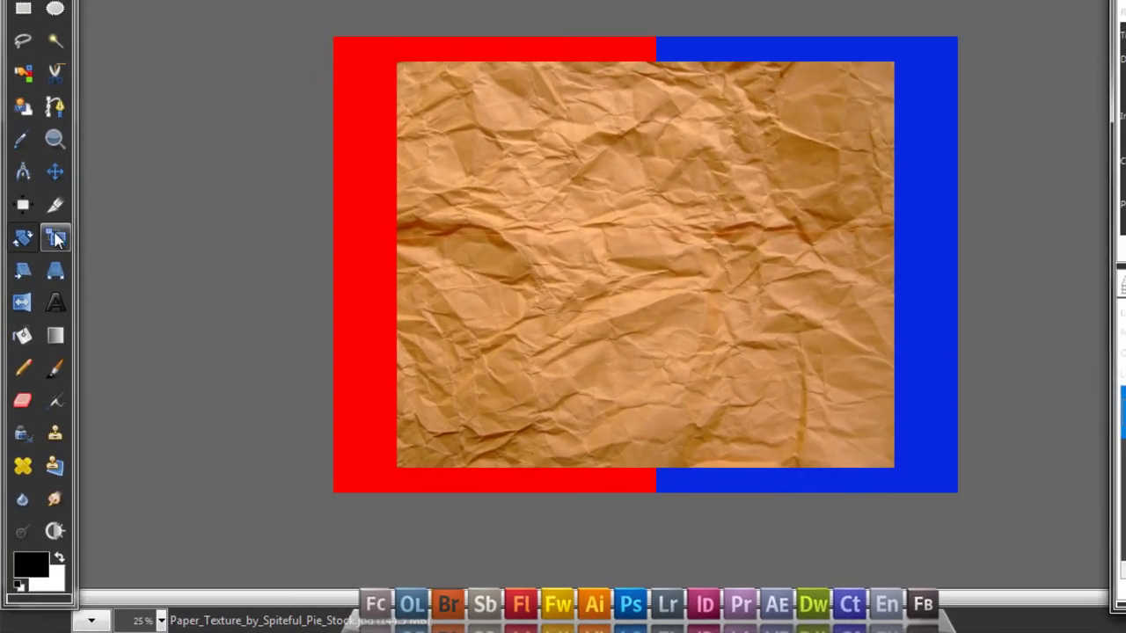
pyautogui.hotkey('shift', 's')
pyautogui.click(396, 99)
pyautogui.click(261, 151)
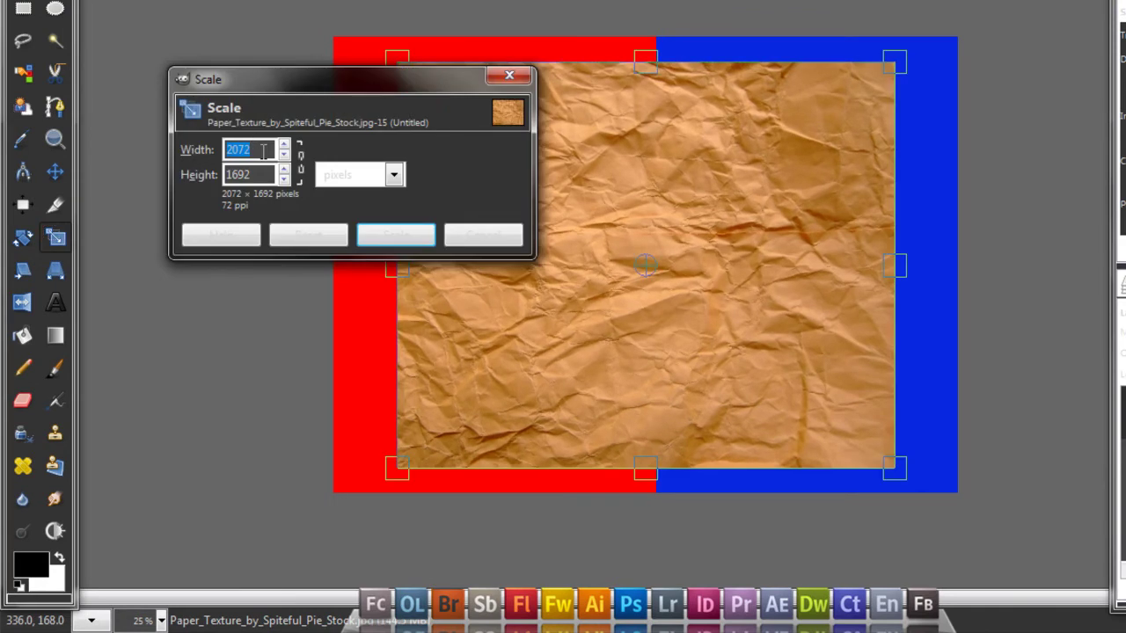
pyautogui.write('27')
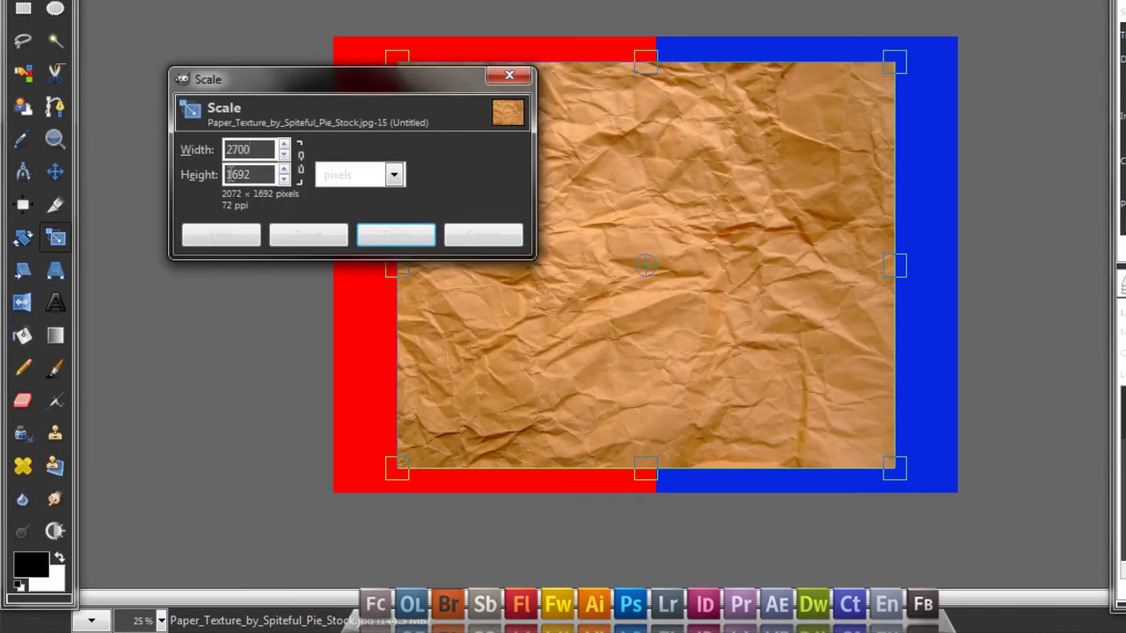
pyautogui.write('00')
pyautogui.click(249, 173)
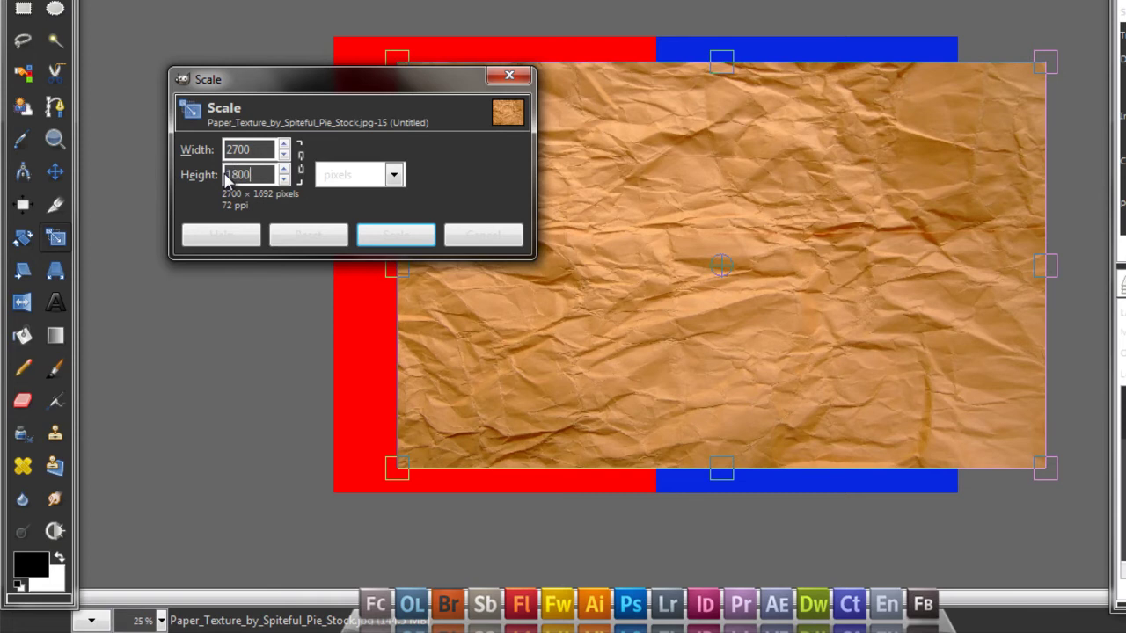
pyautogui.click(378, 233)
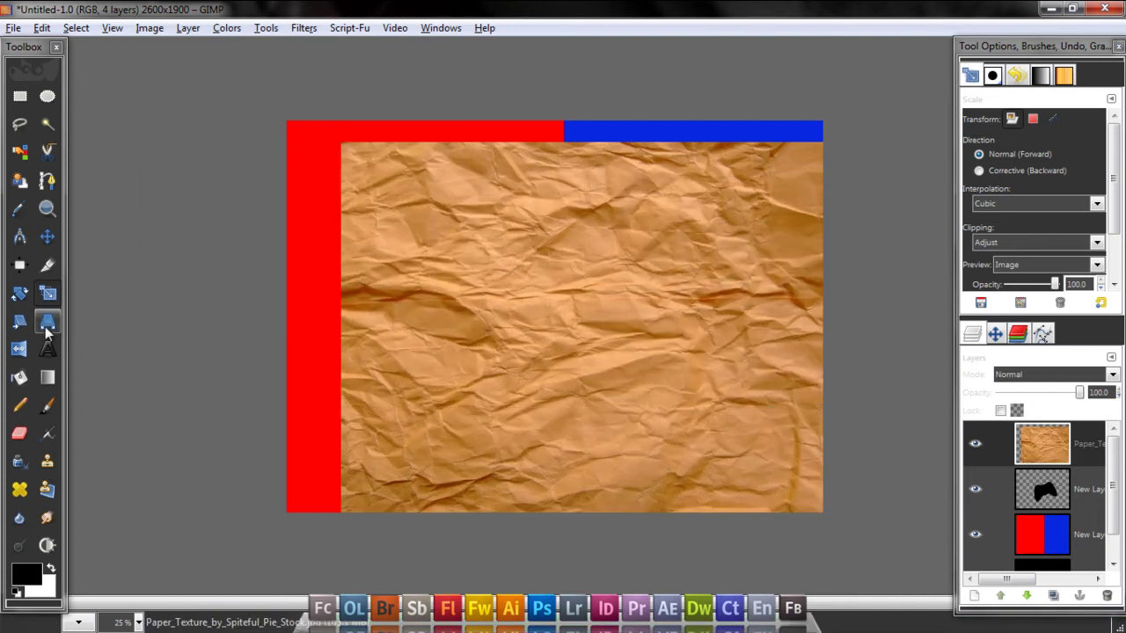
# Step: Shift the paper texture up and left, then rescale it to cover the whole canvas
pyautogui.click(47, 236)
pyautogui.moveTo(374, 248); pyautogui.dragTo(335, 224)
pyautogui.click(47, 294)
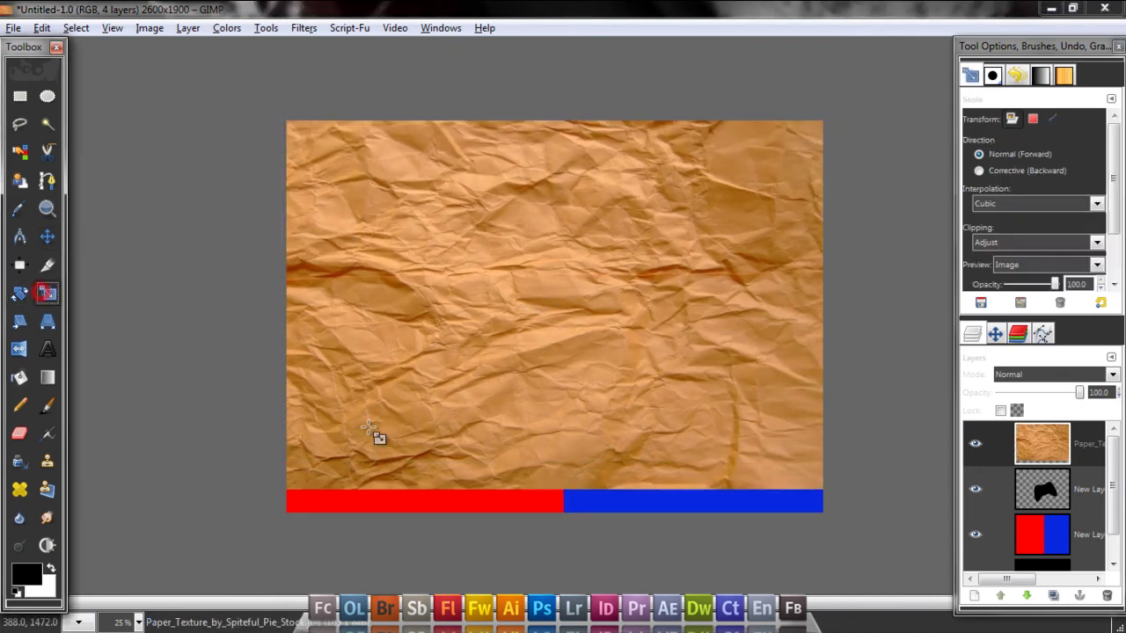
pyautogui.click(366, 513)
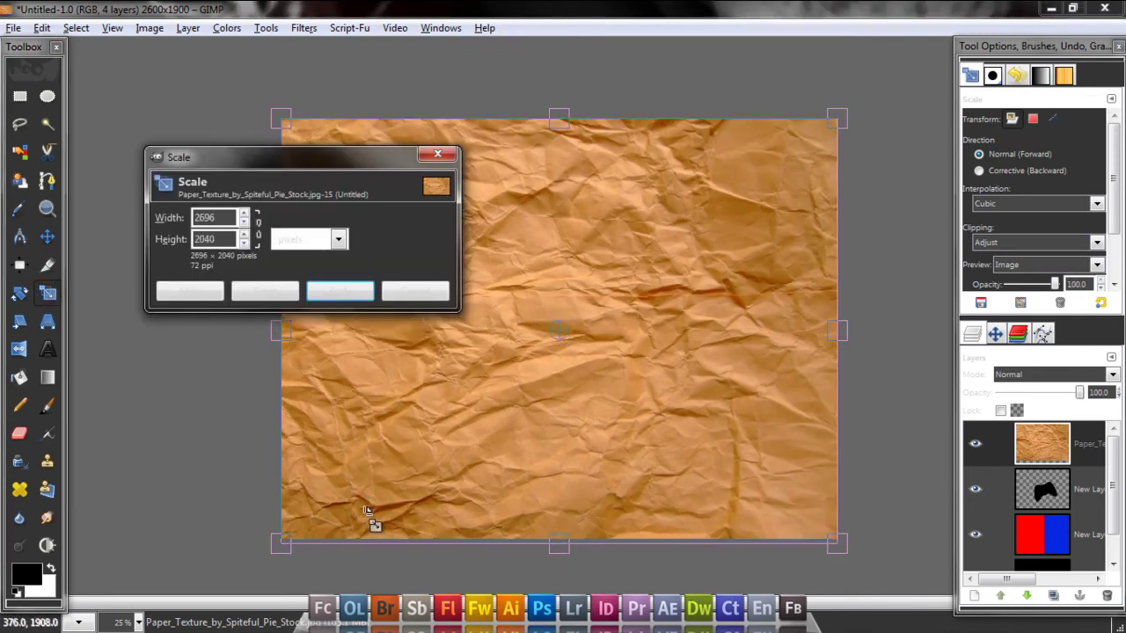
pyautogui.click(338, 292)
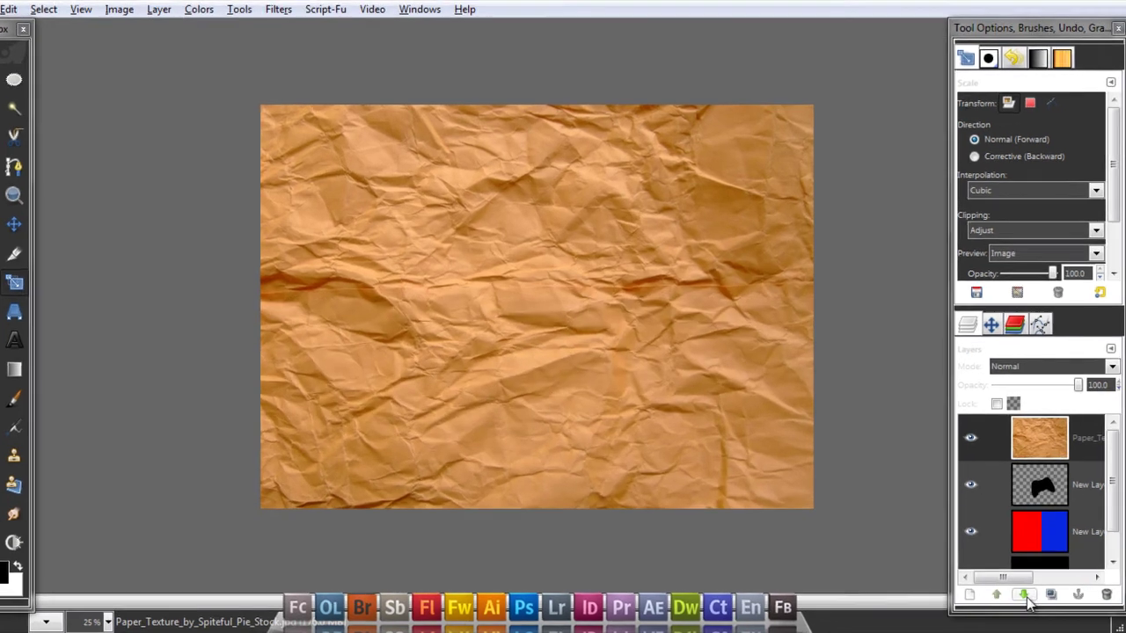
# Step: Lower the paper texture to the bottom and set the red/blue layer to Overlay mode
pyautogui.click(1025, 595)
pyautogui.click(1025, 595)
pyautogui.click(1034, 488)
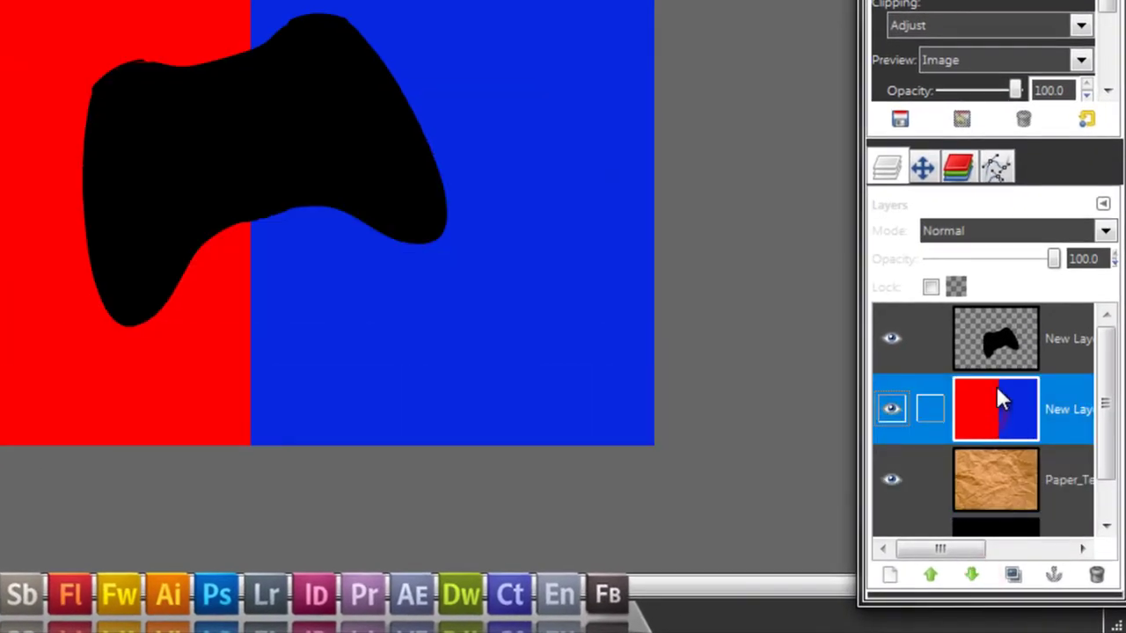
pyautogui.click(985, 231)
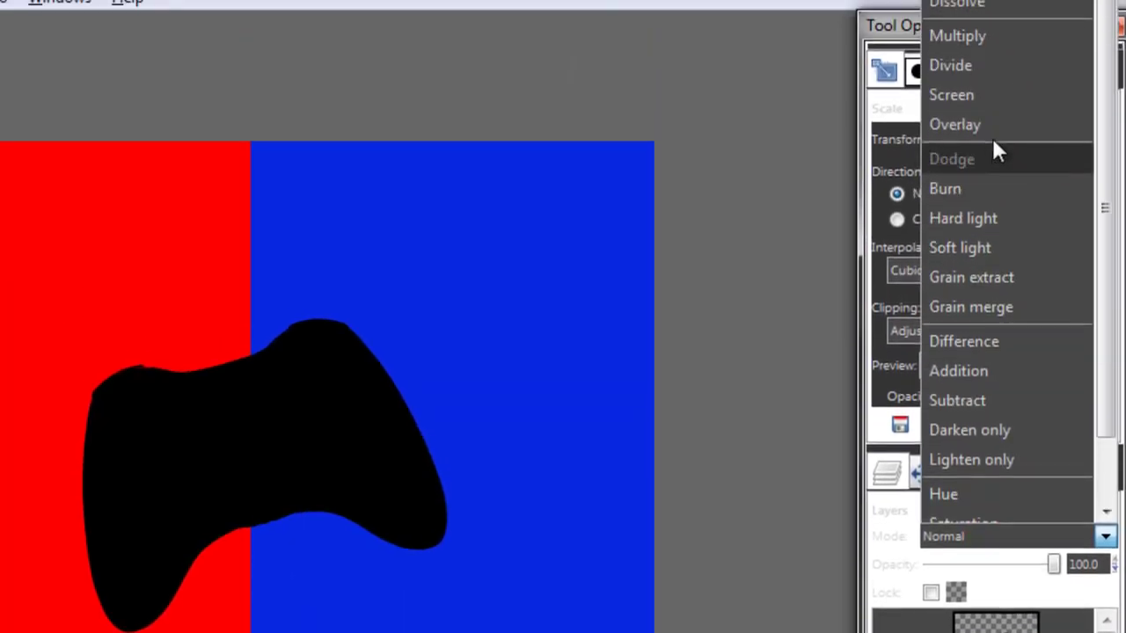
pyautogui.click(992, 122)
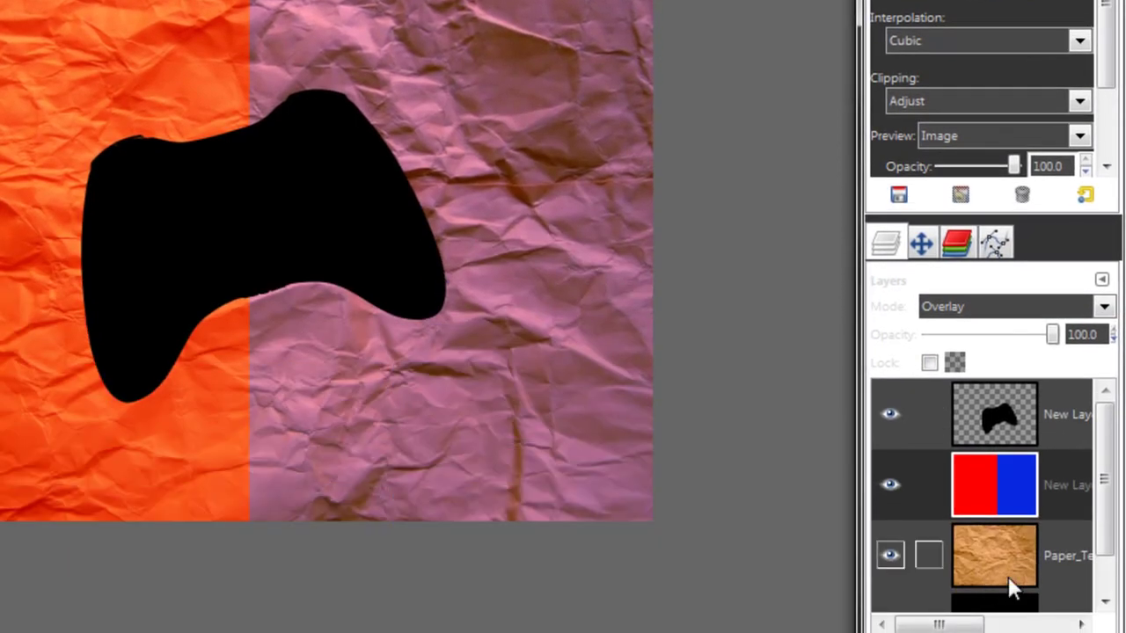
# Step: Desaturate the paper texture layer using Lightness
pyautogui.click(1013, 560)
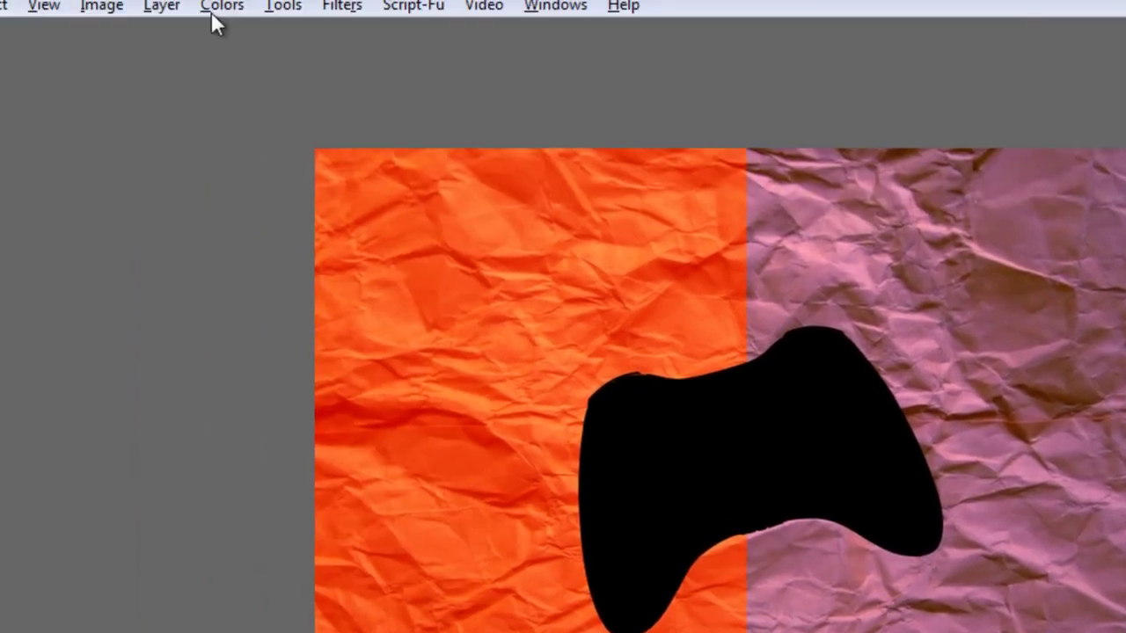
pyautogui.click(249, 27)
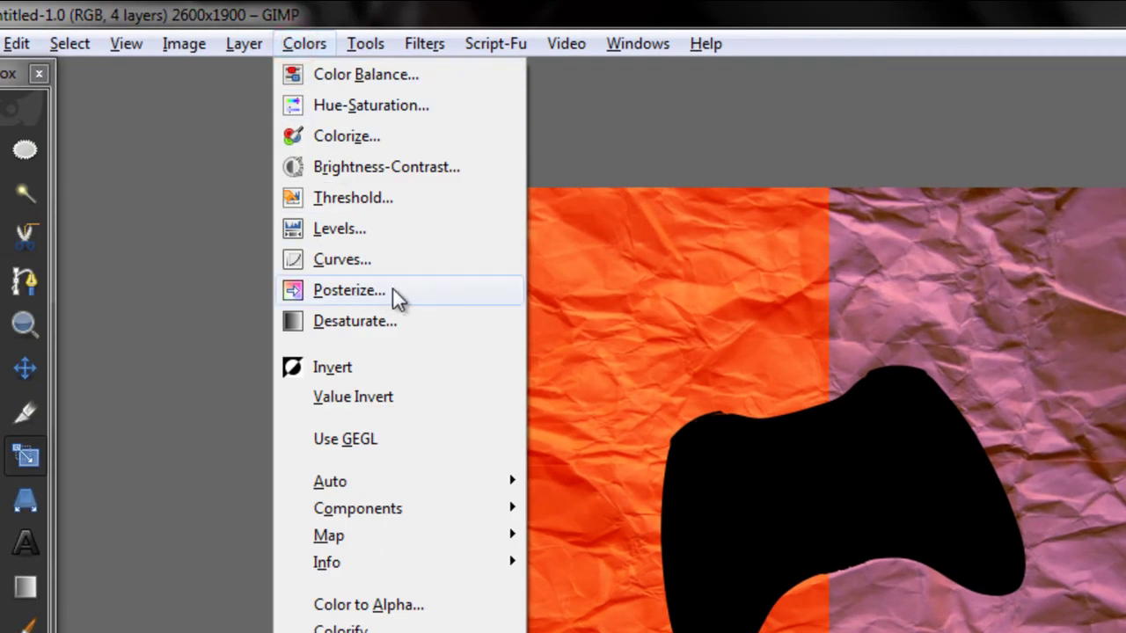
pyautogui.click(397, 318)
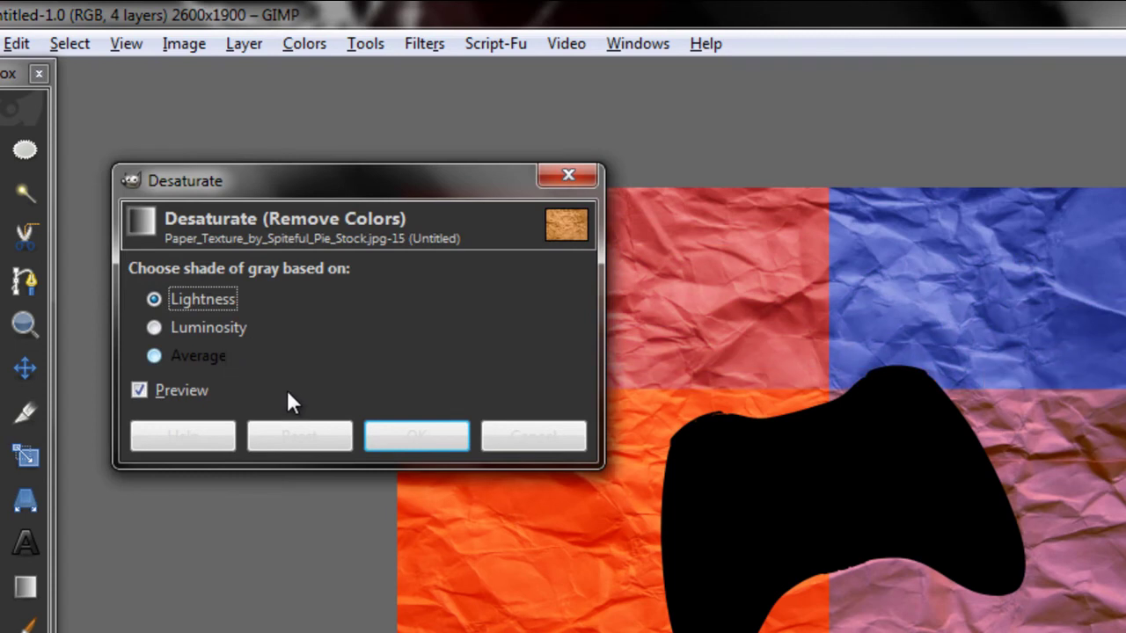
pyautogui.click(417, 437)
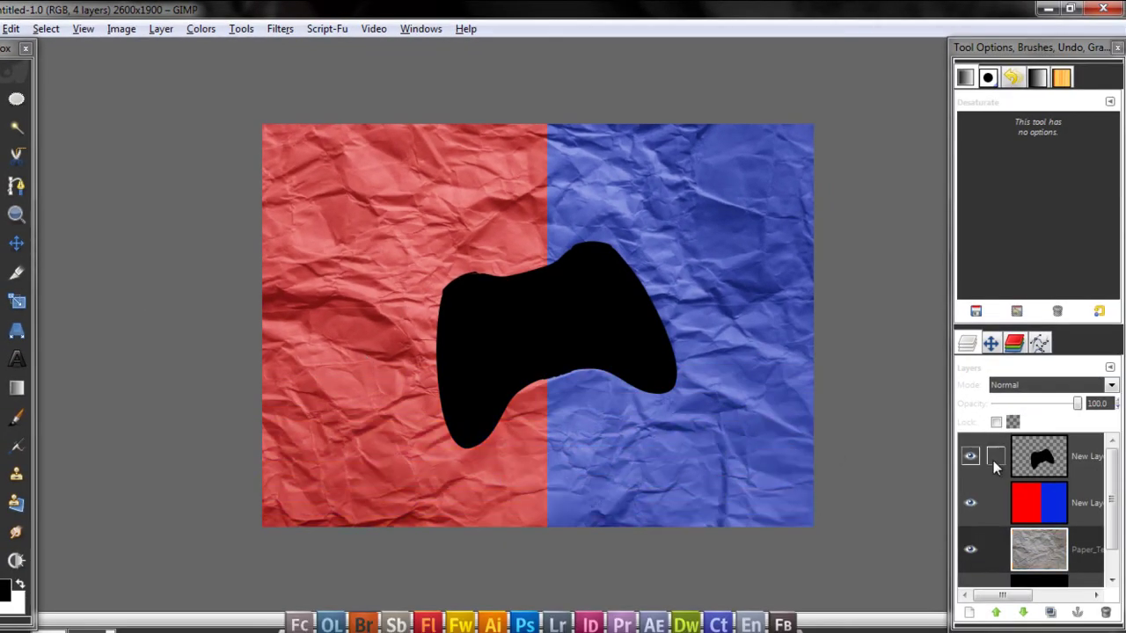
# Step: Duplicate the red/blue layer to intensify it and add a new empty layer above it
pyautogui.click(1047, 496)
pyautogui.click(1051, 613)
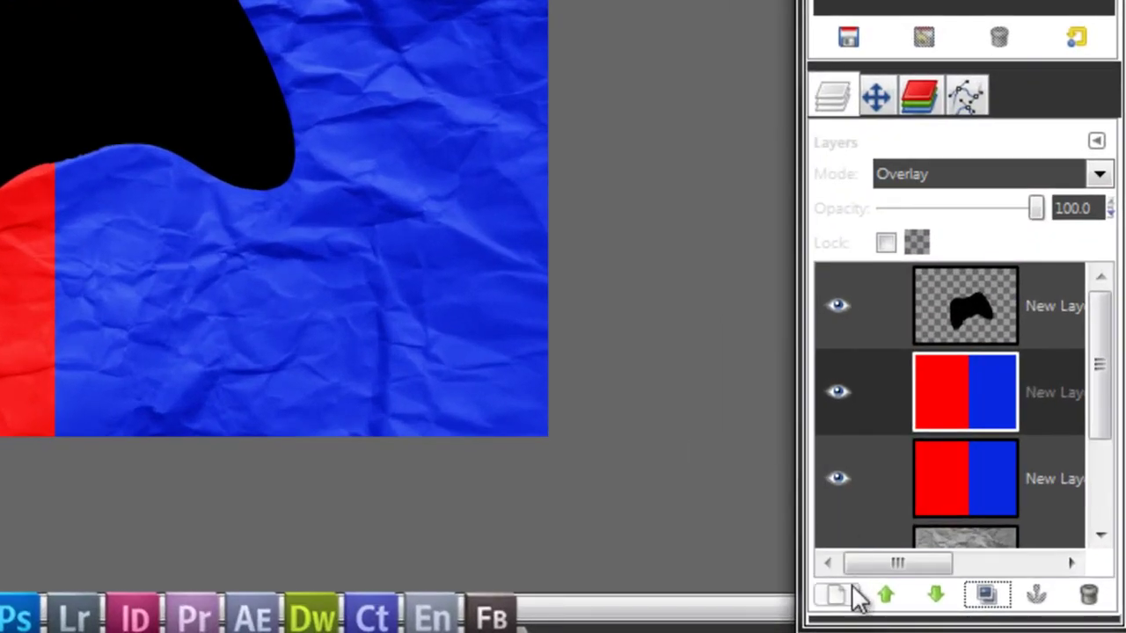
pyautogui.click(935, 605)
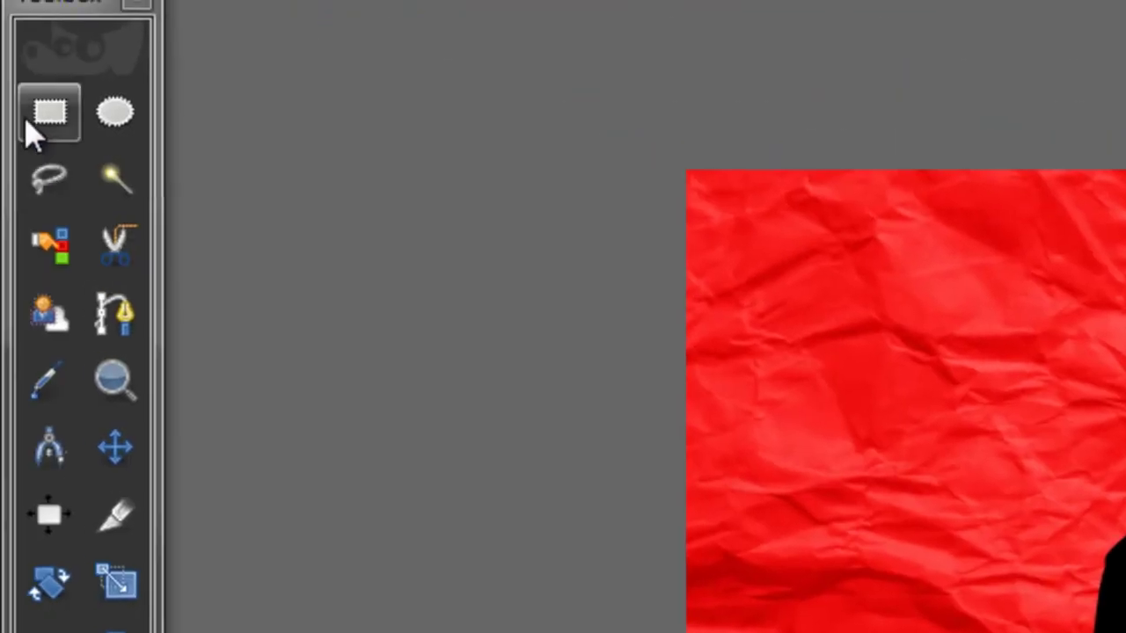
# Step: Try filling a tall narrow strip over the colour split with white, then deselect and undo the fill
pyautogui.click(29, 123)
pyautogui.moveTo(583, 55); pyautogui.dragTo(615, 529)
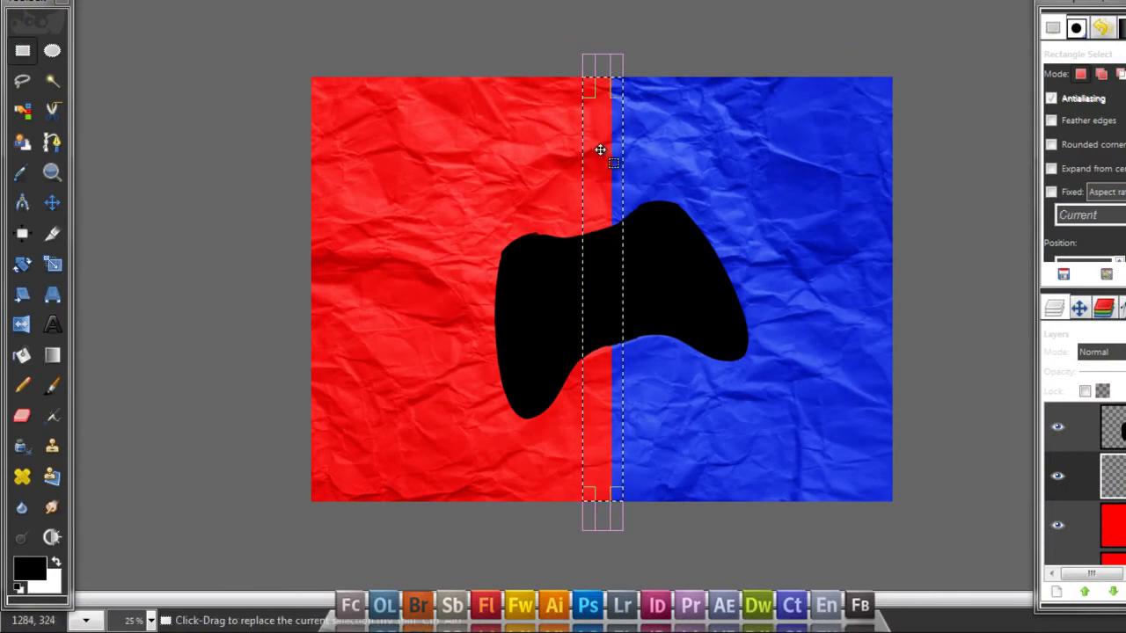
pyautogui.moveTo(600, 149); pyautogui.dragTo(608, 151)
pyautogui.click(22, 355)
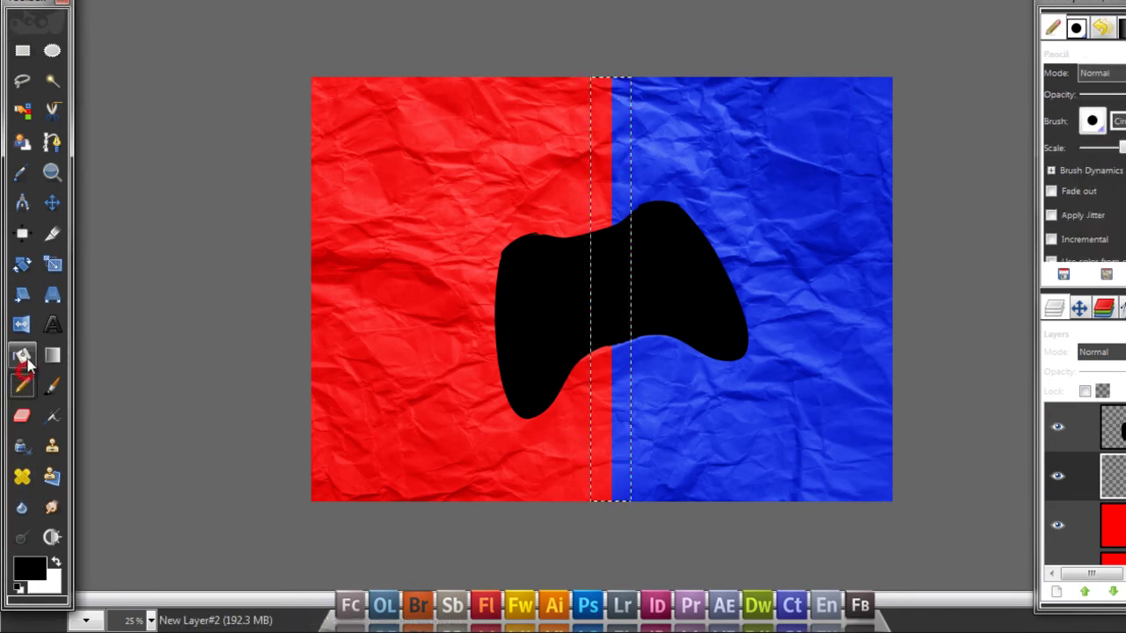
pyautogui.click(57, 561)
pyautogui.click(603, 177)
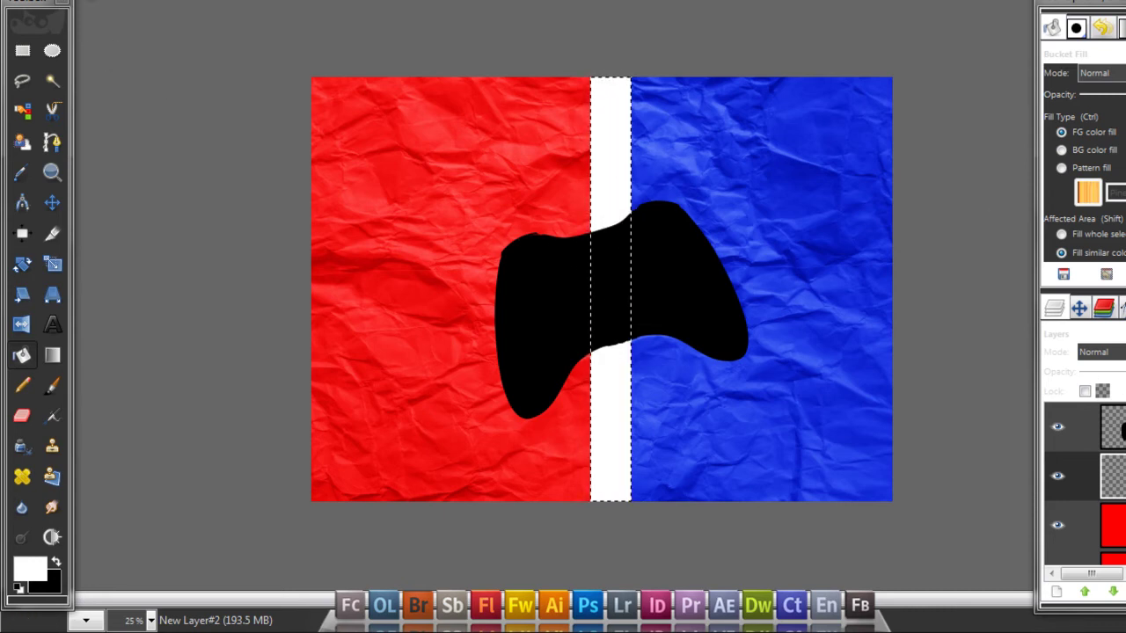
pyautogui.click(83, 3)
pyautogui.click(94, 20)
pyautogui.hotkey('ctrl', 'z')
pyautogui.hotkey('ctrl', 'z')
# Step: Select a thin vertical strip down the red/blue centre line and bucket-fill it with white
pyautogui.click(22, 50)
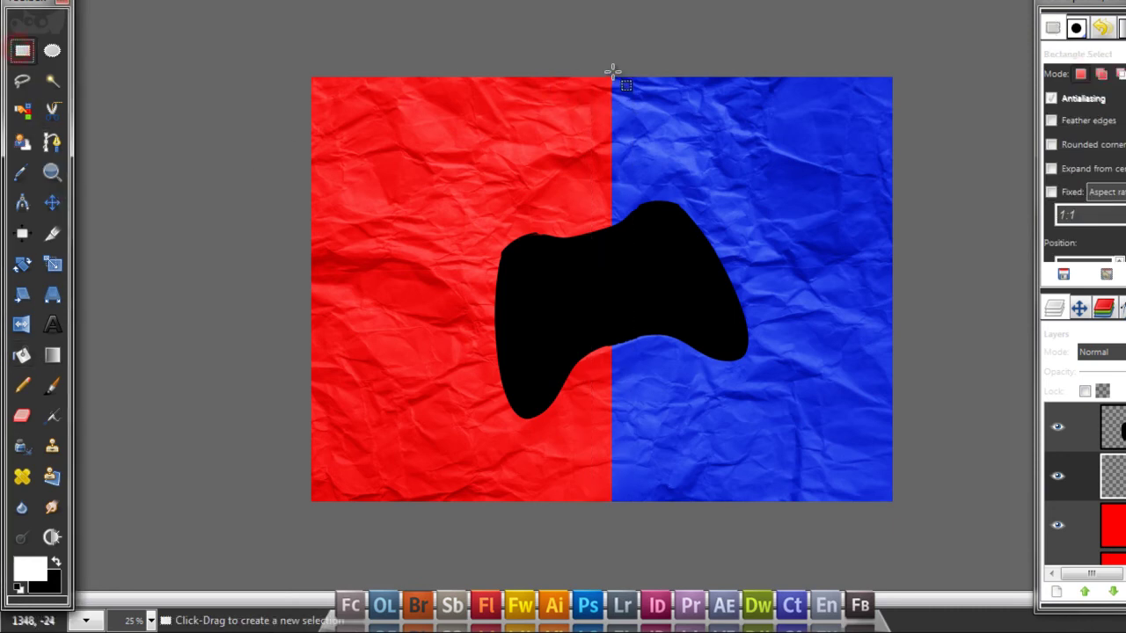
pyautogui.moveTo(602, 75); pyautogui.dragTo(630, 528)
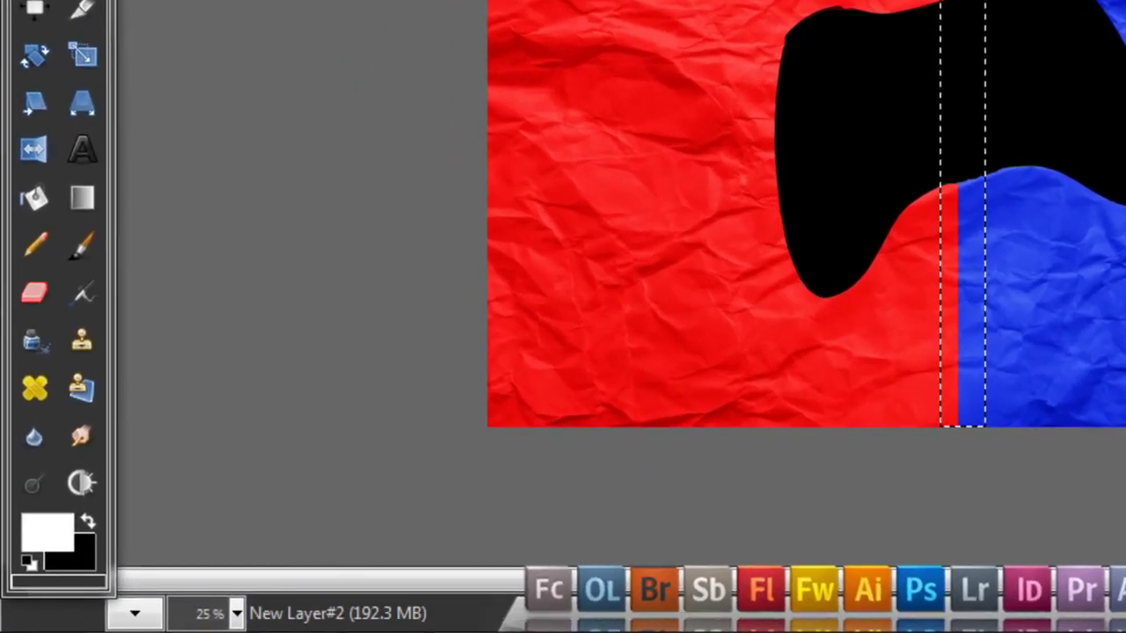
pyautogui.click(22, 342)
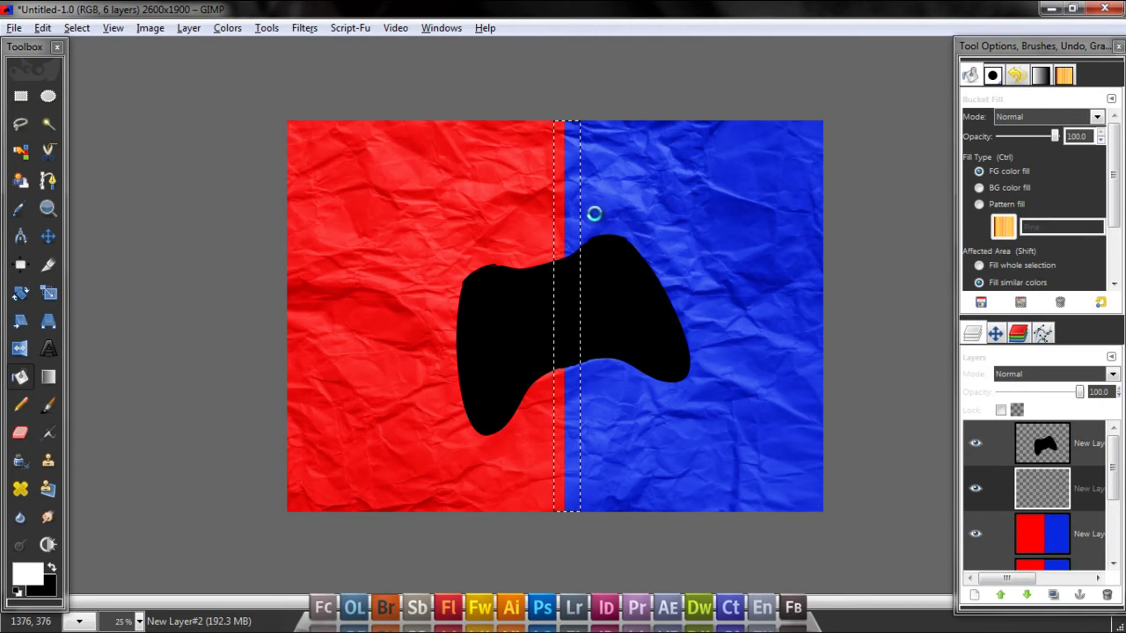
pyautogui.click(595, 212)
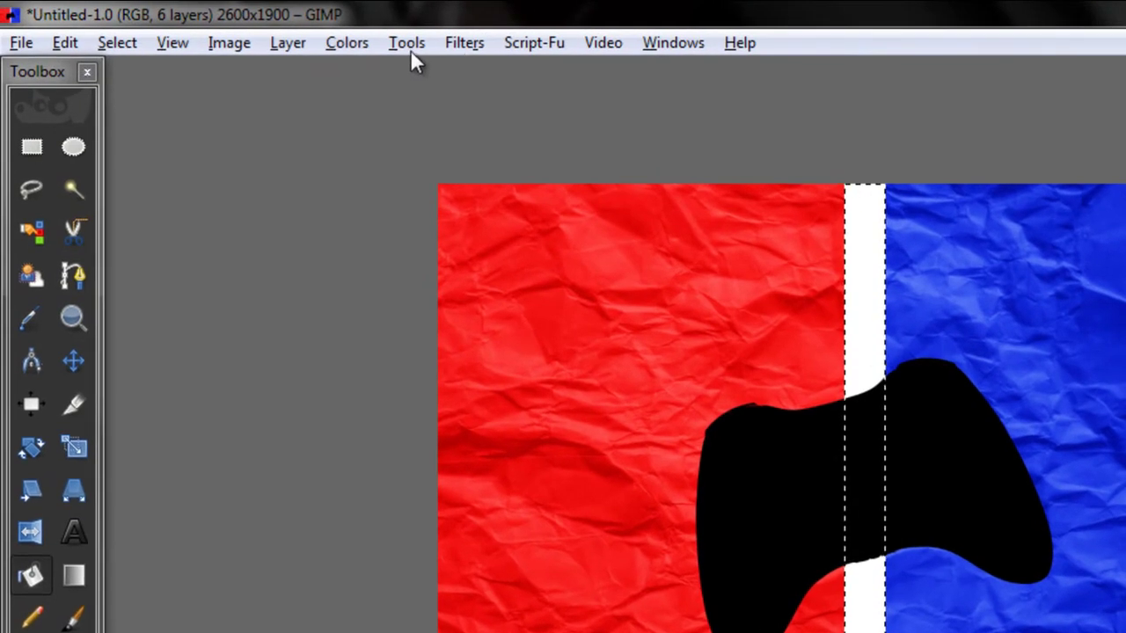
# Step: Deselect and apply a Gaussian blur of radius 149 to the white stripe
pyautogui.click(114, 44)
pyautogui.click(130, 107)
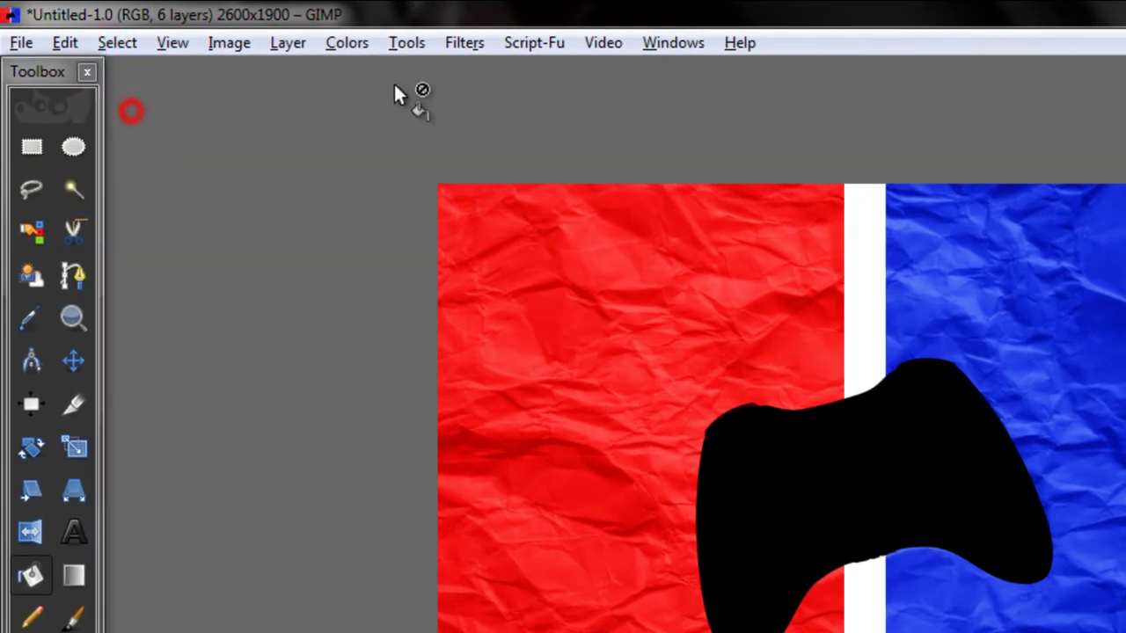
pyautogui.click(449, 48)
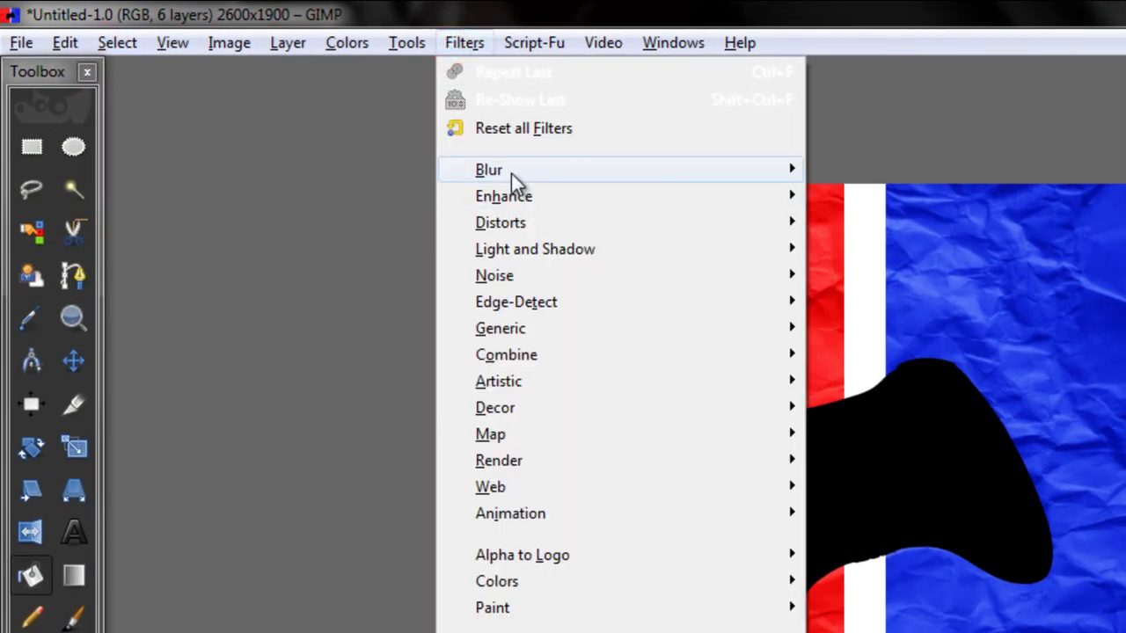
pyautogui.moveTo(511, 173)
pyautogui.click(876, 221)
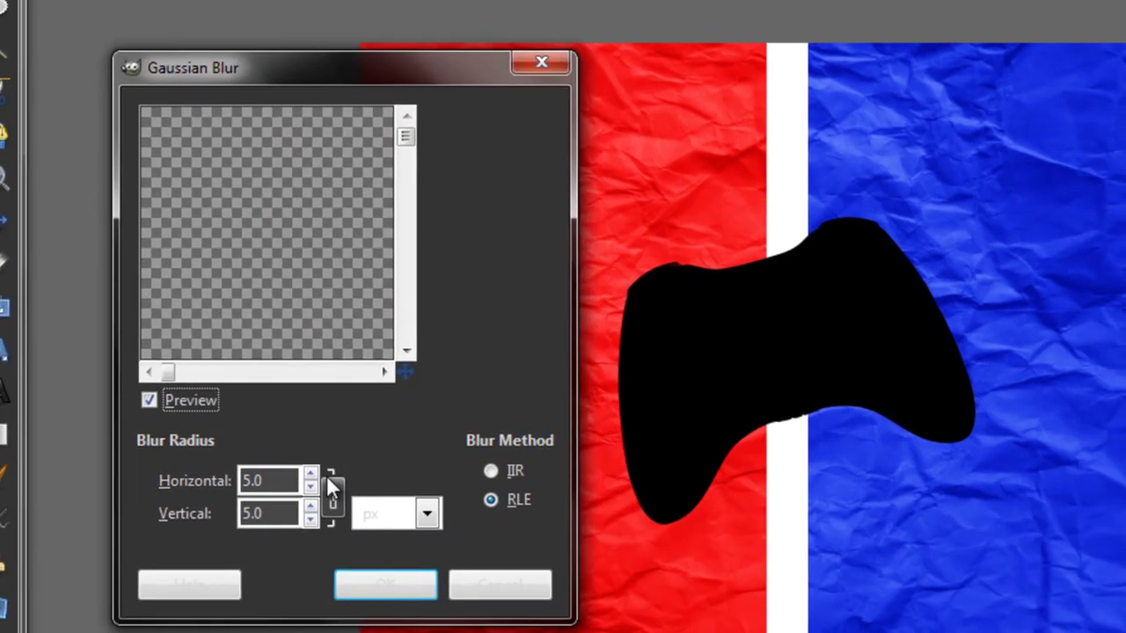
pyautogui.click(390, 613)
pyautogui.click(390, 613)
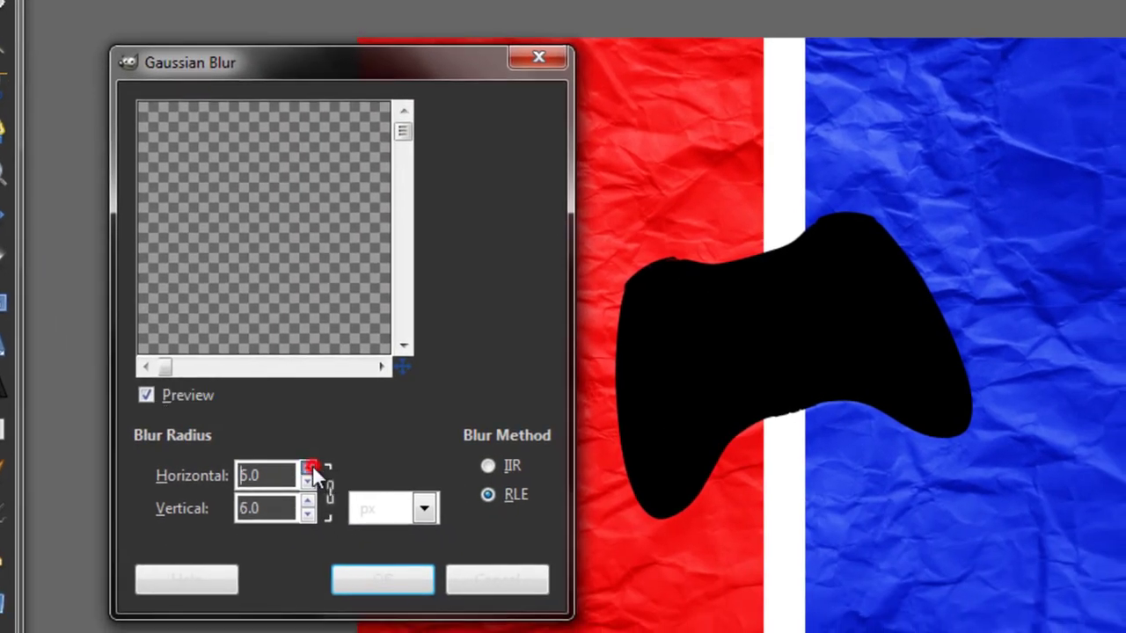
pyautogui.moveTo(310, 470); pyautogui.dragTo(312, 464)
pyautogui.click(308, 468)
pyautogui.click(421, 588)
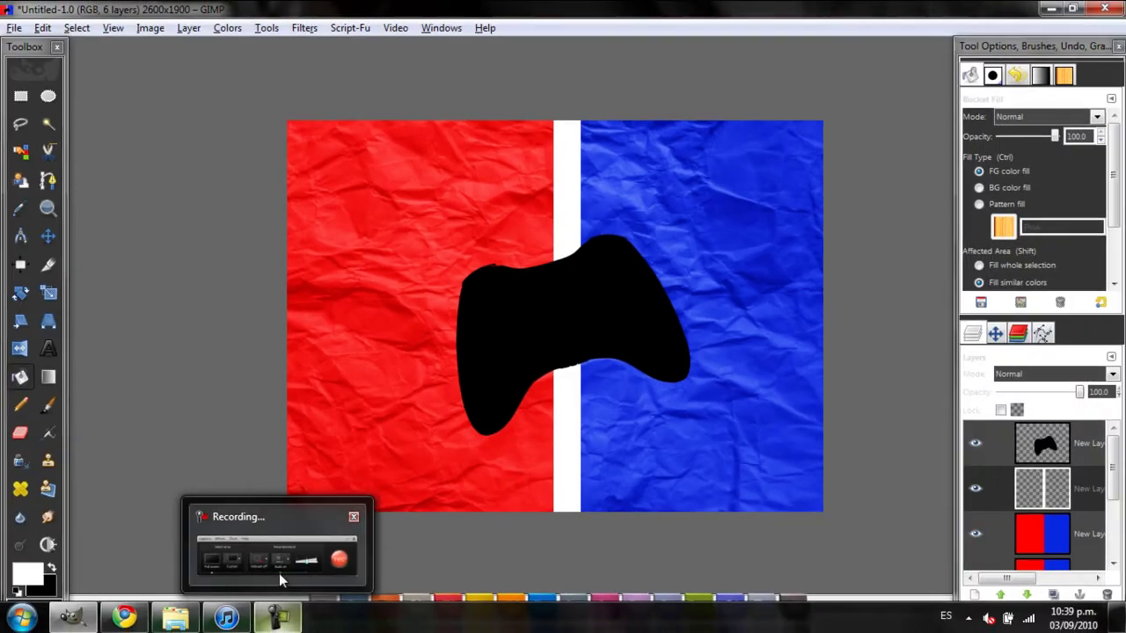
# Step: Set the stripe layer's blend mode to Dissolve
pyautogui.click(279, 573)
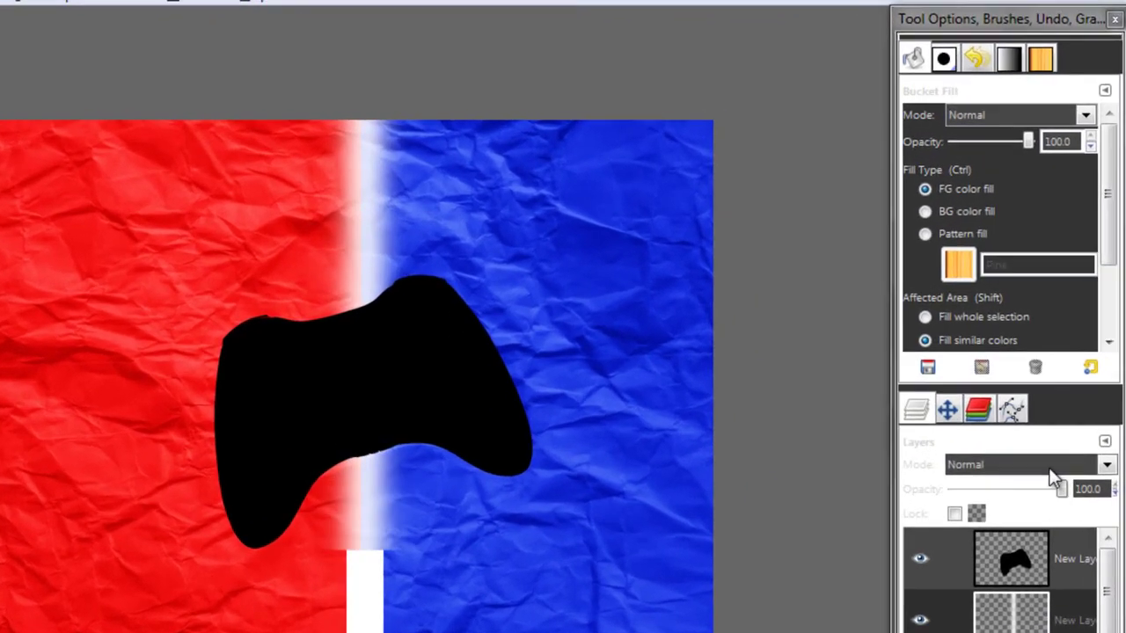
pyautogui.click(1074, 374)
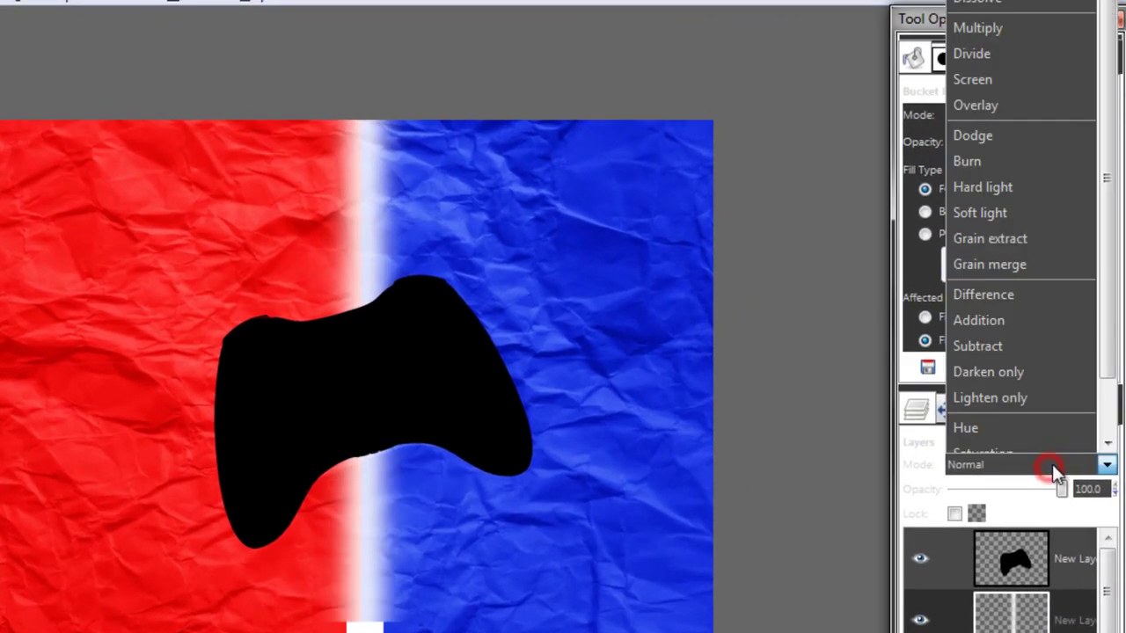
pyautogui.click(1031, 3)
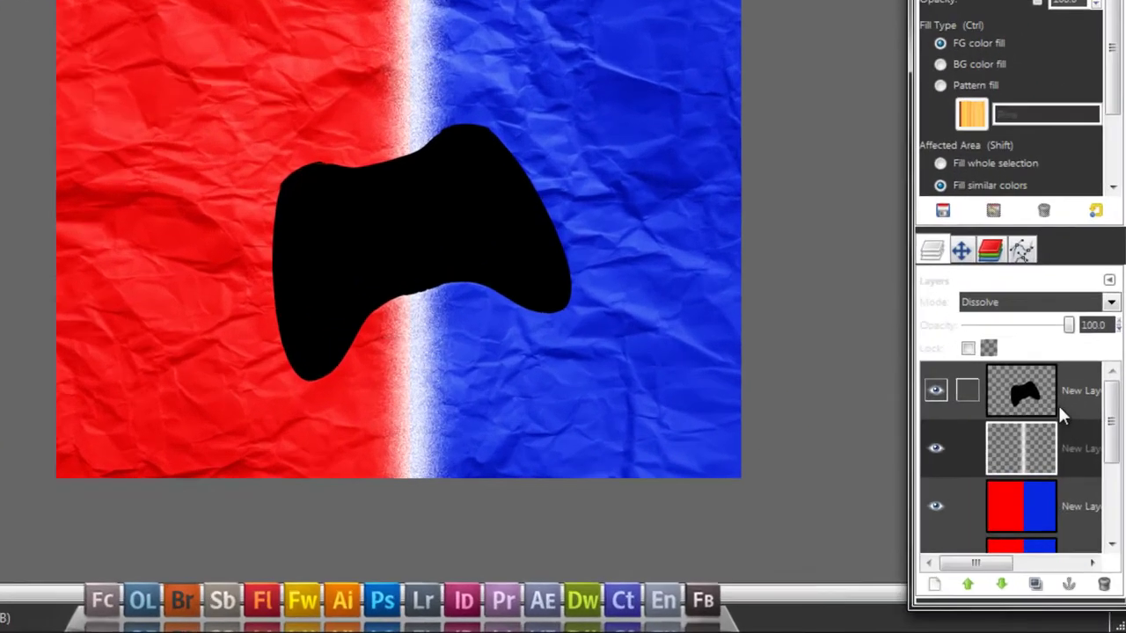
# Step: Select the controller's outline and add a new empty layer beneath the controller layer
pyautogui.click(1051, 398)
pyautogui.rightClick(1044, 369)
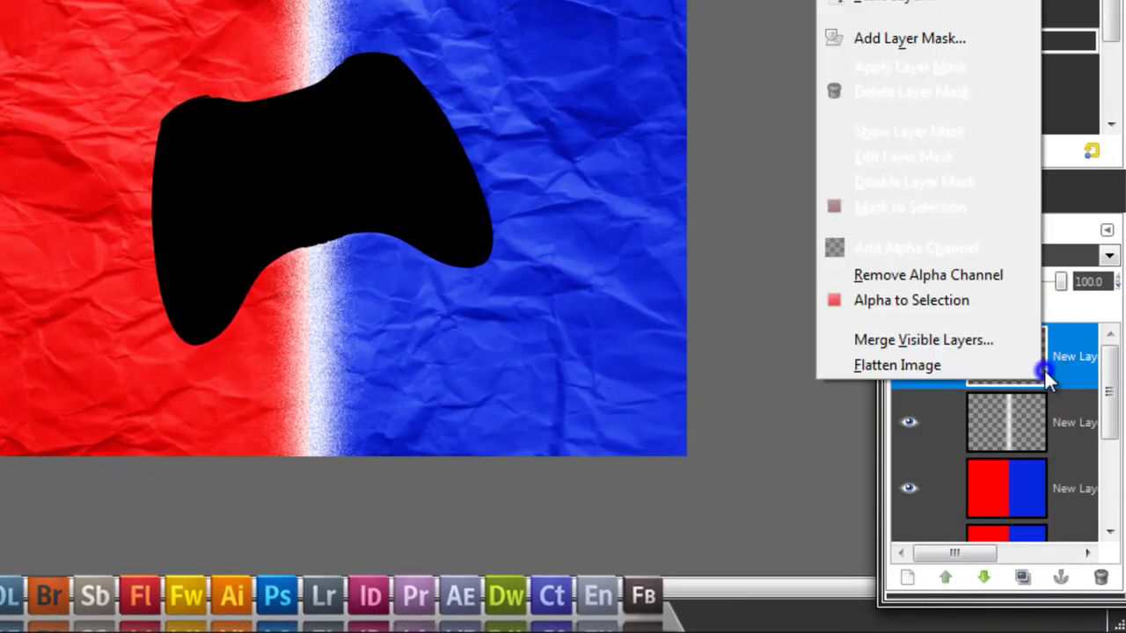
pyautogui.click(925, 303)
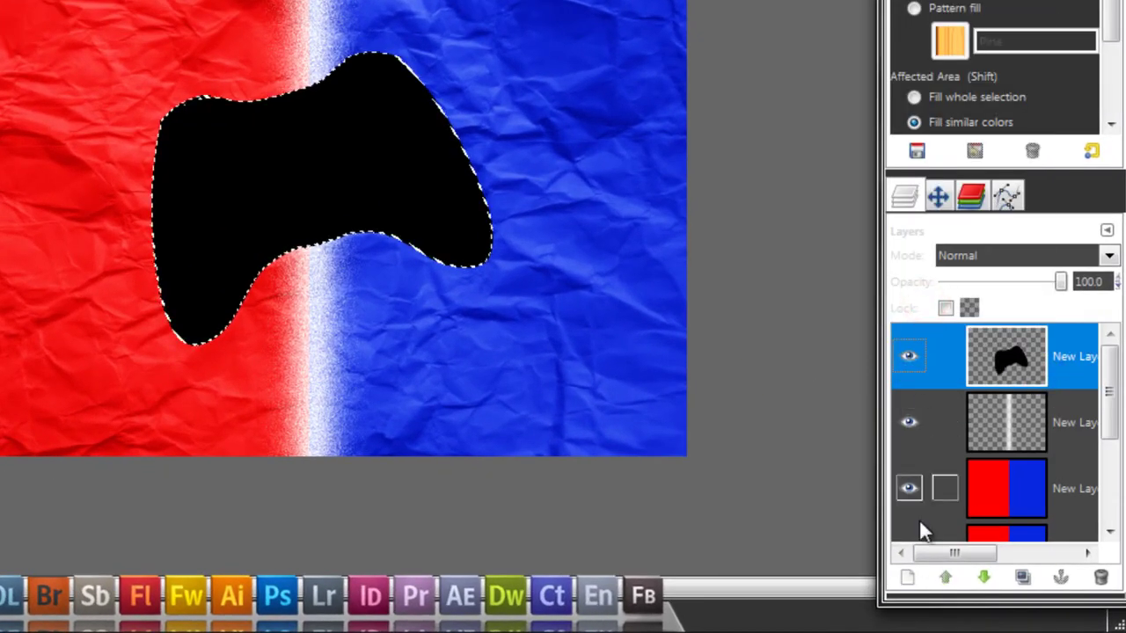
pyautogui.click(907, 579)
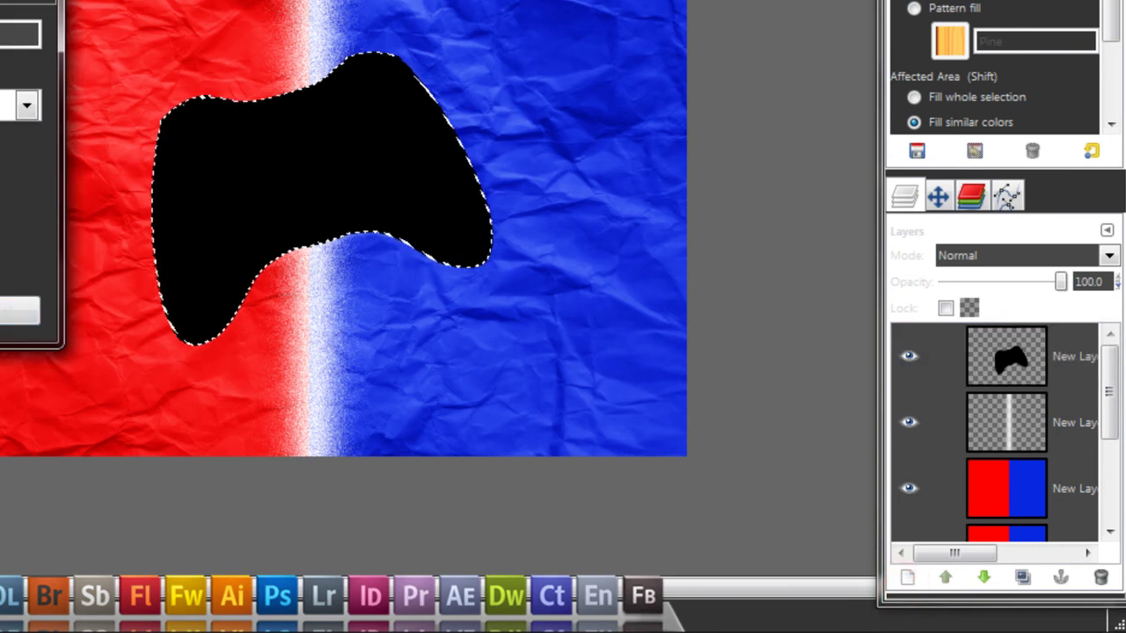
pyautogui.press('Return')
pyautogui.click(984, 579)
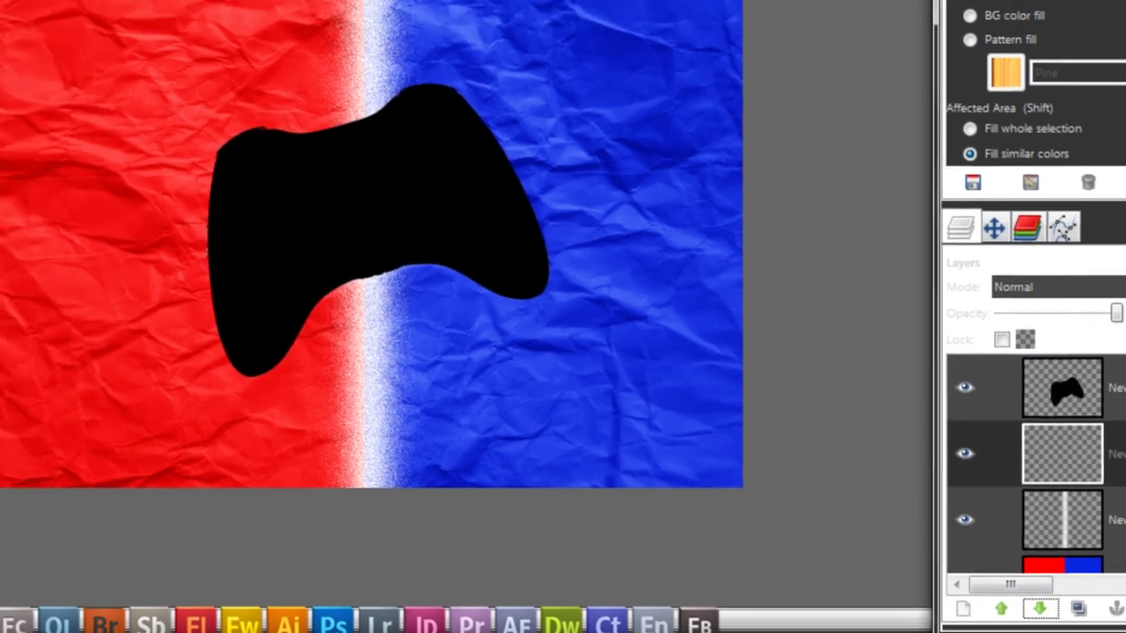
# Step: Grow the selection by 3 pixels and fill it with white
pyautogui.click(53, 9)
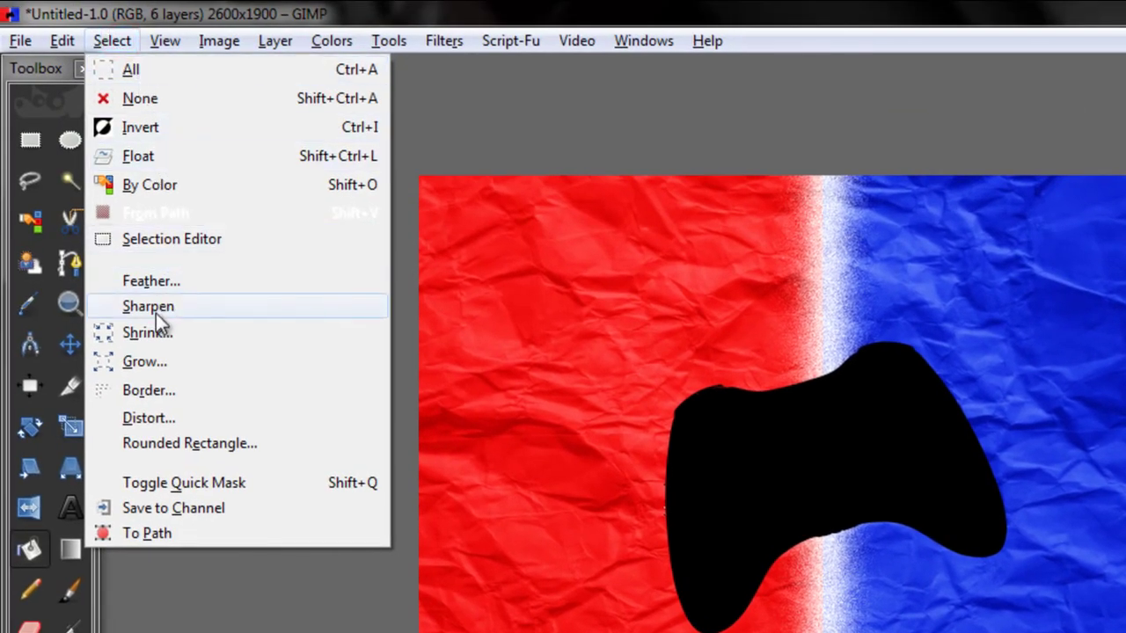
pyautogui.click(148, 356)
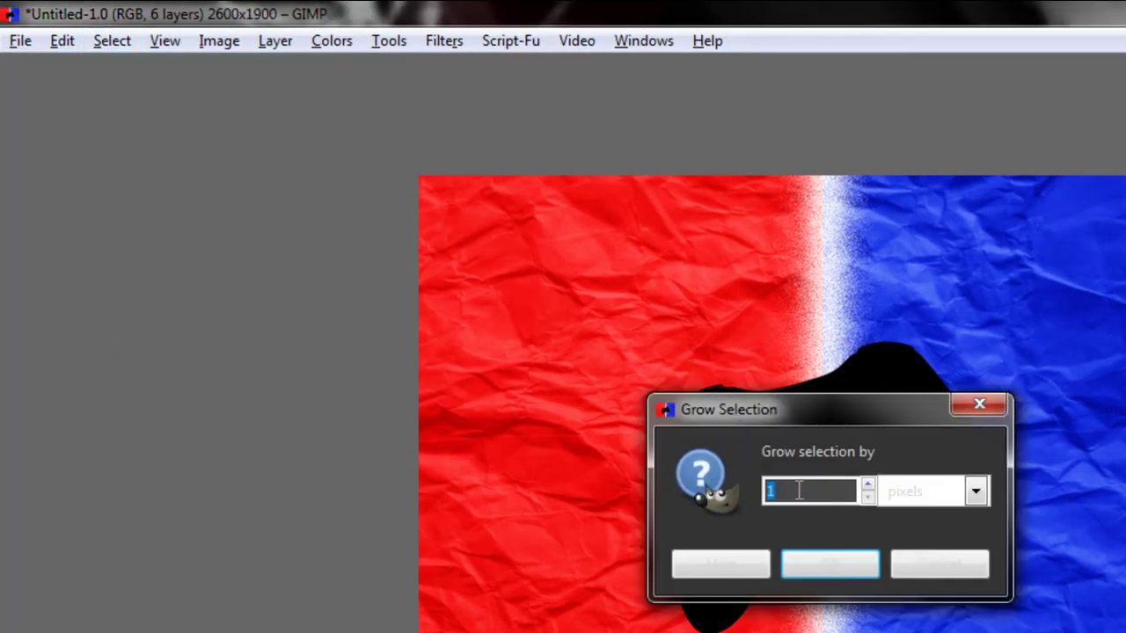
pyautogui.write('3')
pyautogui.click(841, 557)
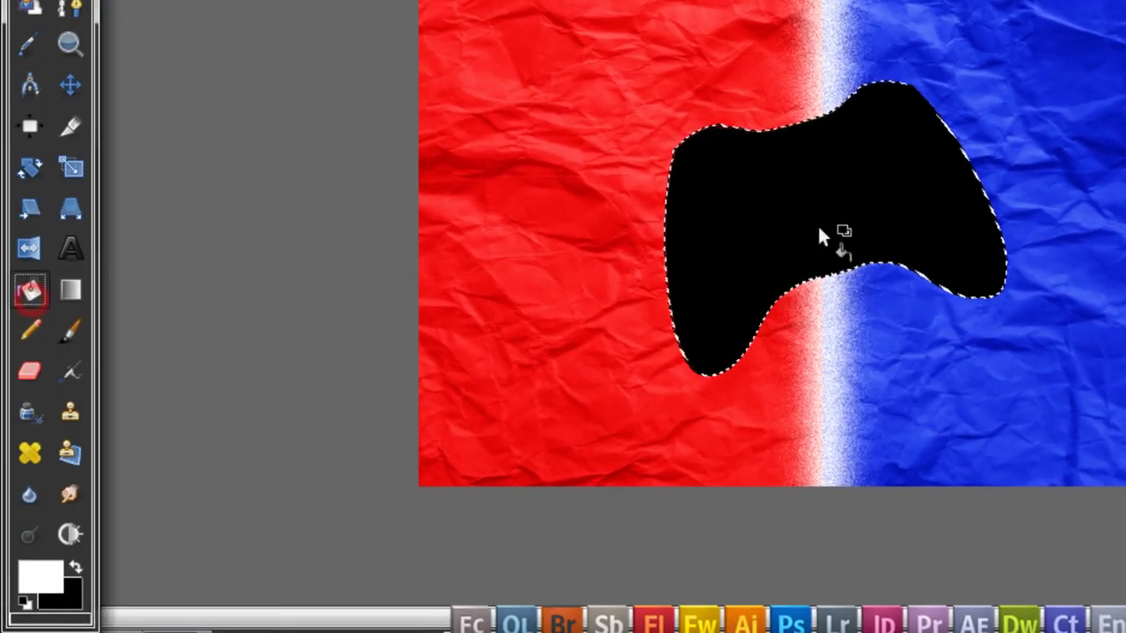
pyautogui.click(820, 214)
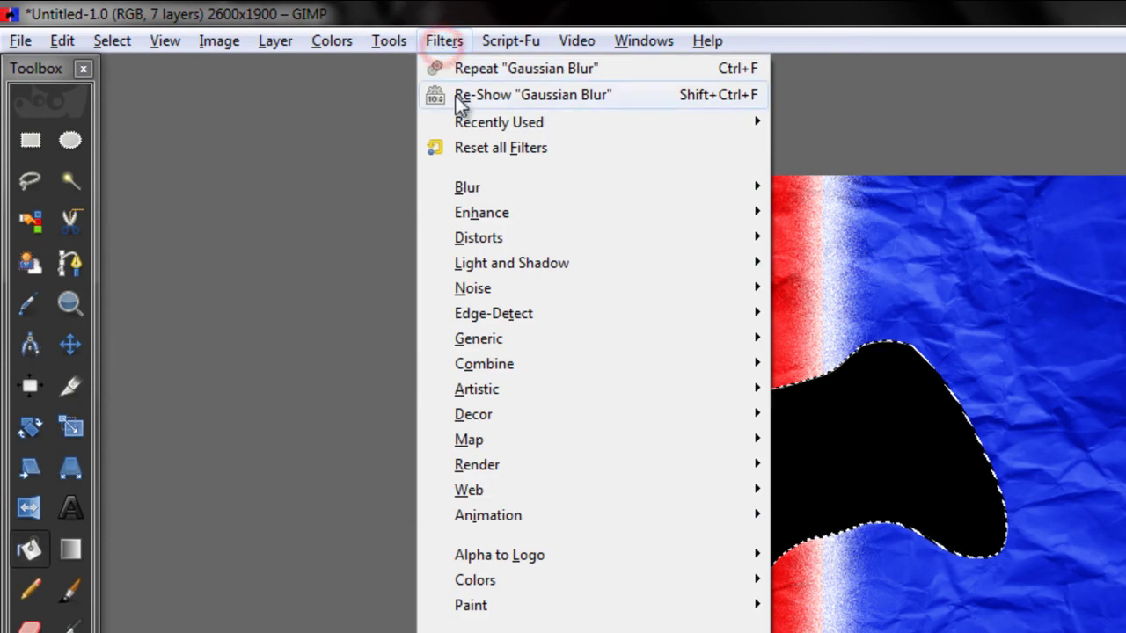
# Step: Deselect and repeat the Gaussian blur on the white controller outline
pyautogui.click(109, 42)
pyautogui.click(112, 42)
pyautogui.click(128, 95)
pyautogui.click(433, 46)
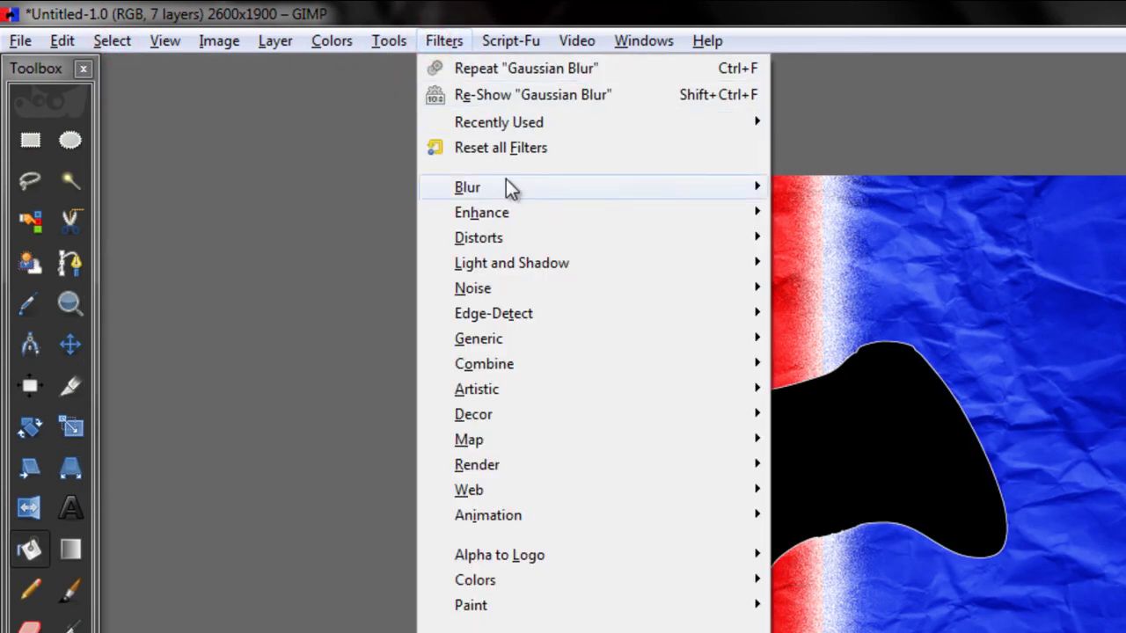
pyautogui.click(515, 75)
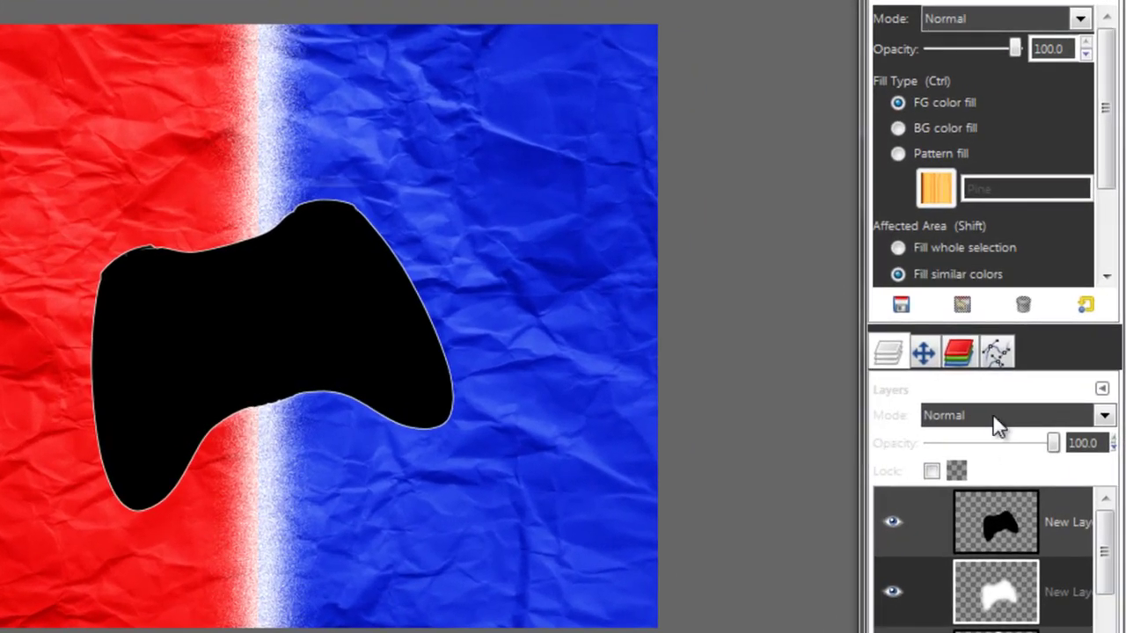
# Step: Set the glow layer to Dissolve mode and add a new empty layer
pyautogui.click(1007, 422)
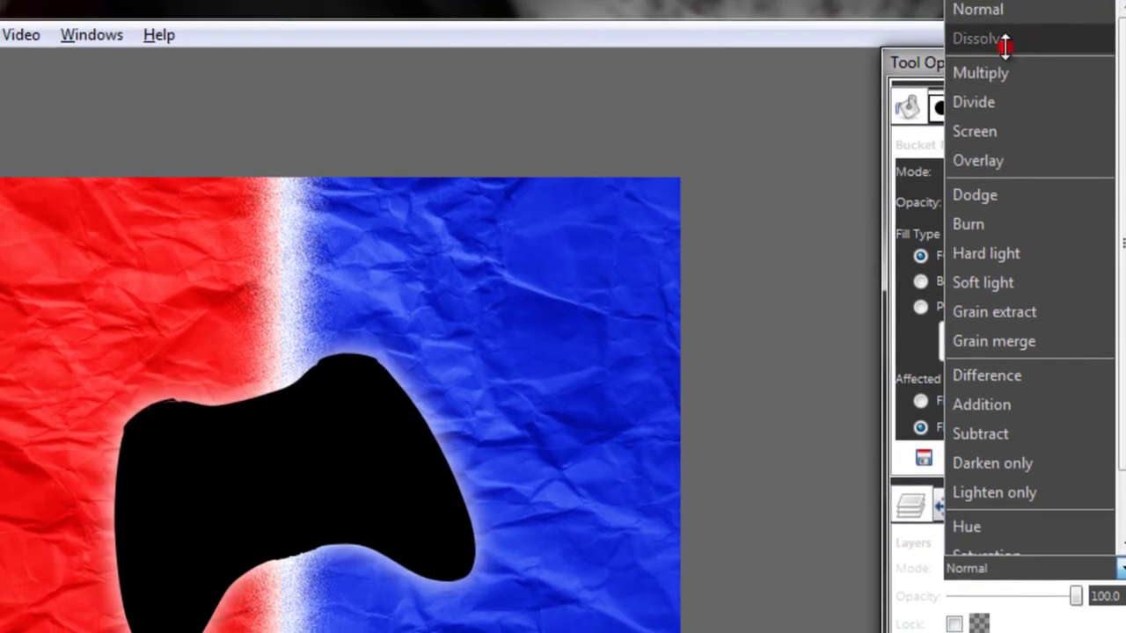
pyautogui.click(984, 46)
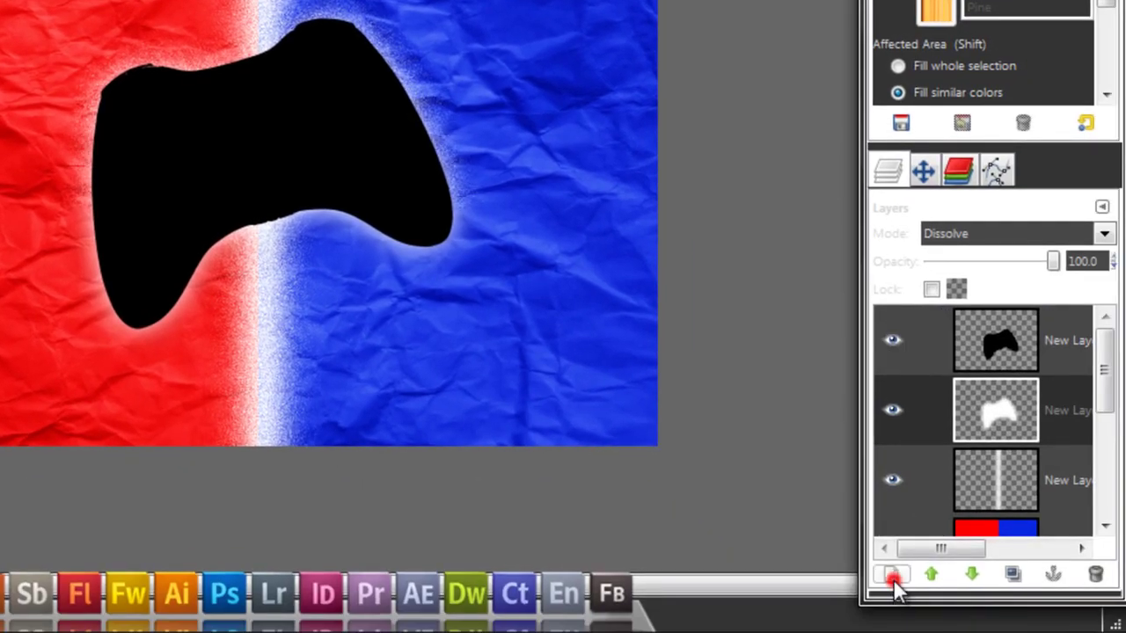
pyautogui.click(890, 576)
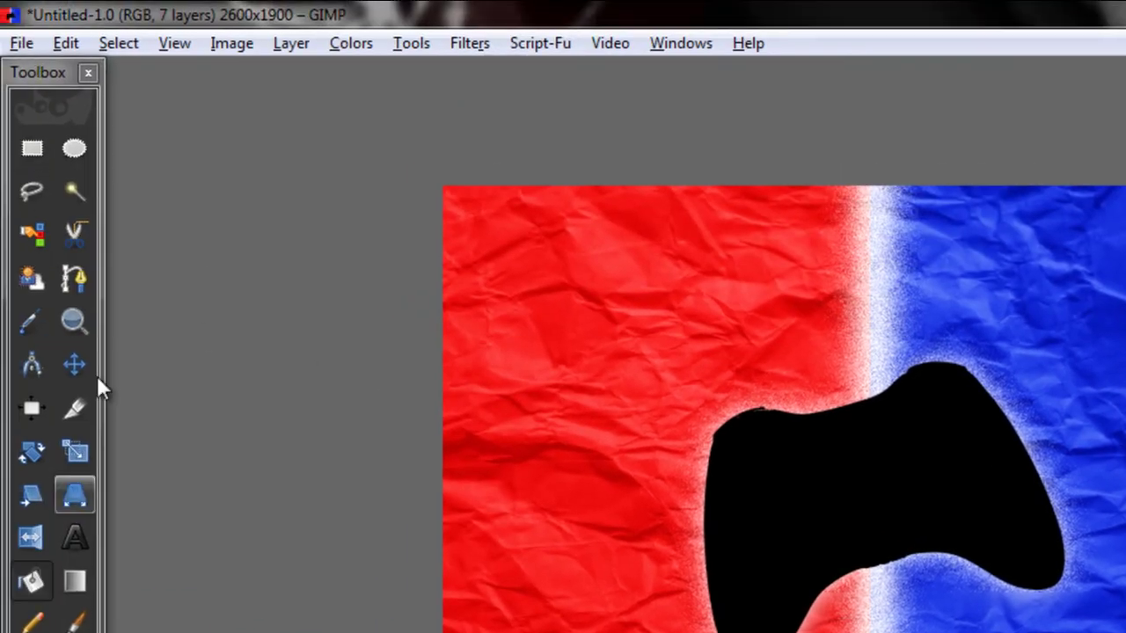
# Step: Draw an elliptical selection across the whole canvas, stretching it up to the image's top edge
pyautogui.click(74, 148)
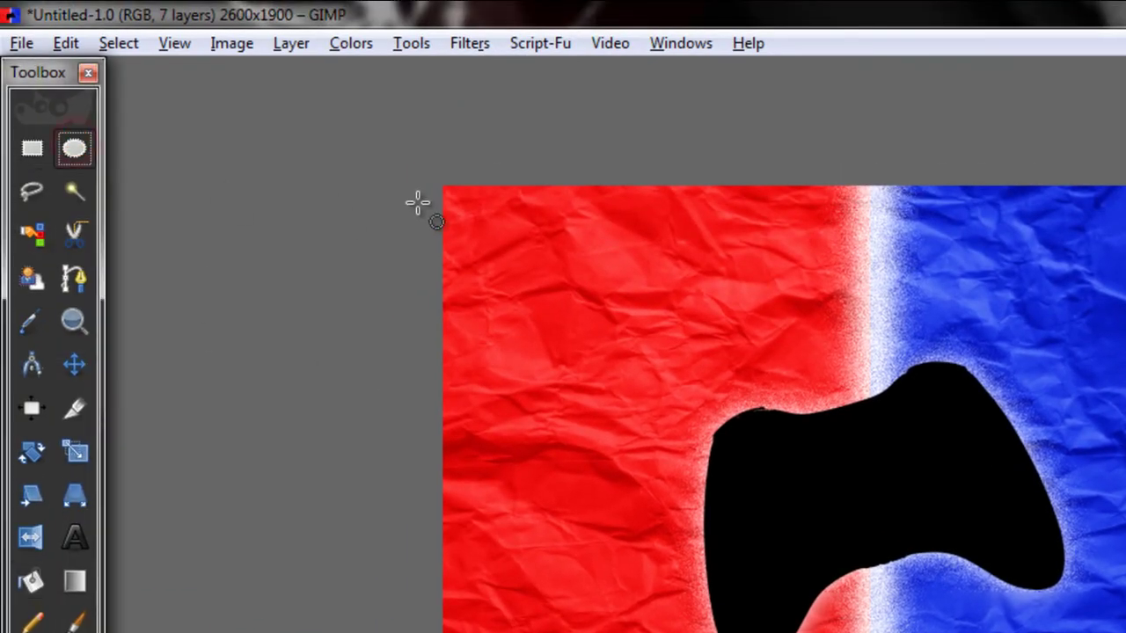
pyautogui.moveTo(428, 210); pyautogui.dragTo(616, 324)
pyautogui.moveTo(680, 353); pyautogui.dragTo(1125, 632)
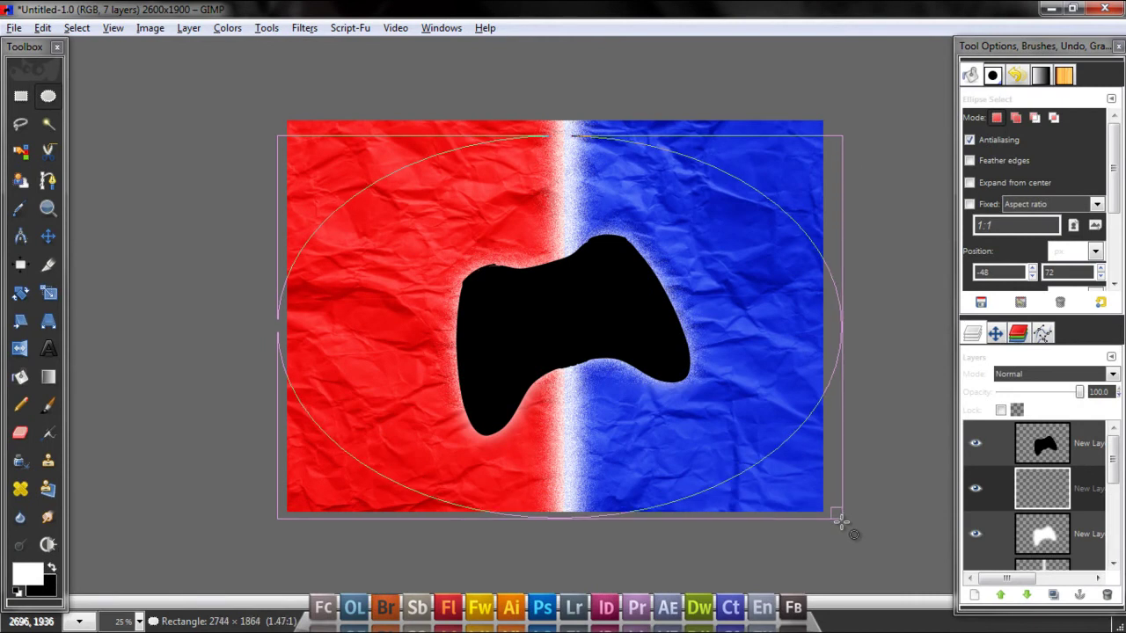
pyautogui.moveTo(841, 523); pyautogui.dragTo(838, 518)
pyautogui.press('Escape')
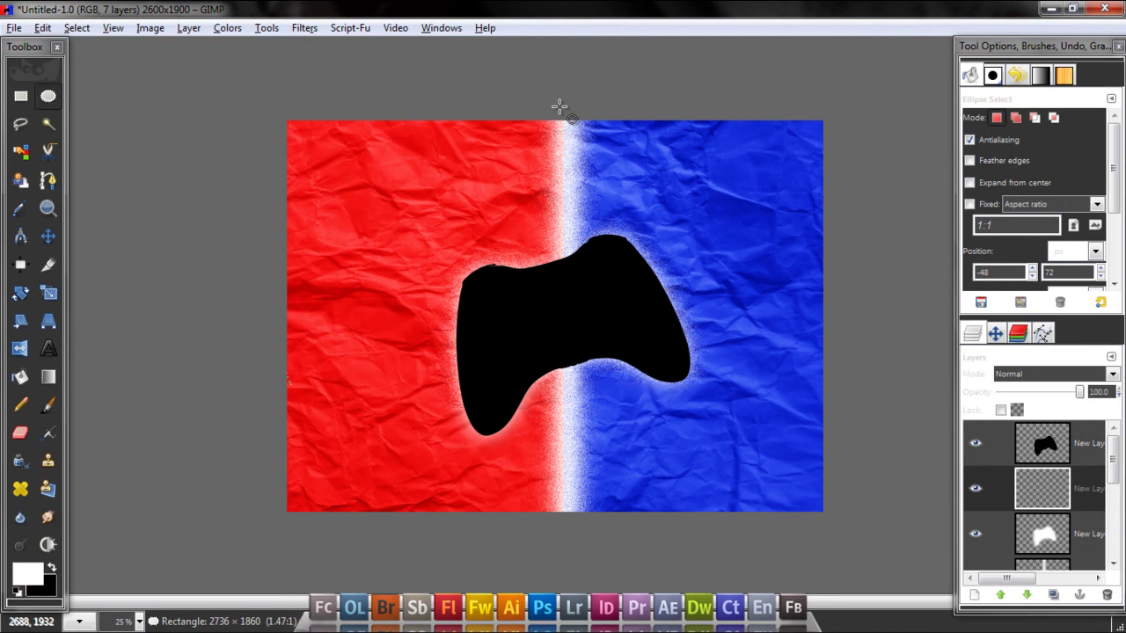
pyautogui.press('Tab')
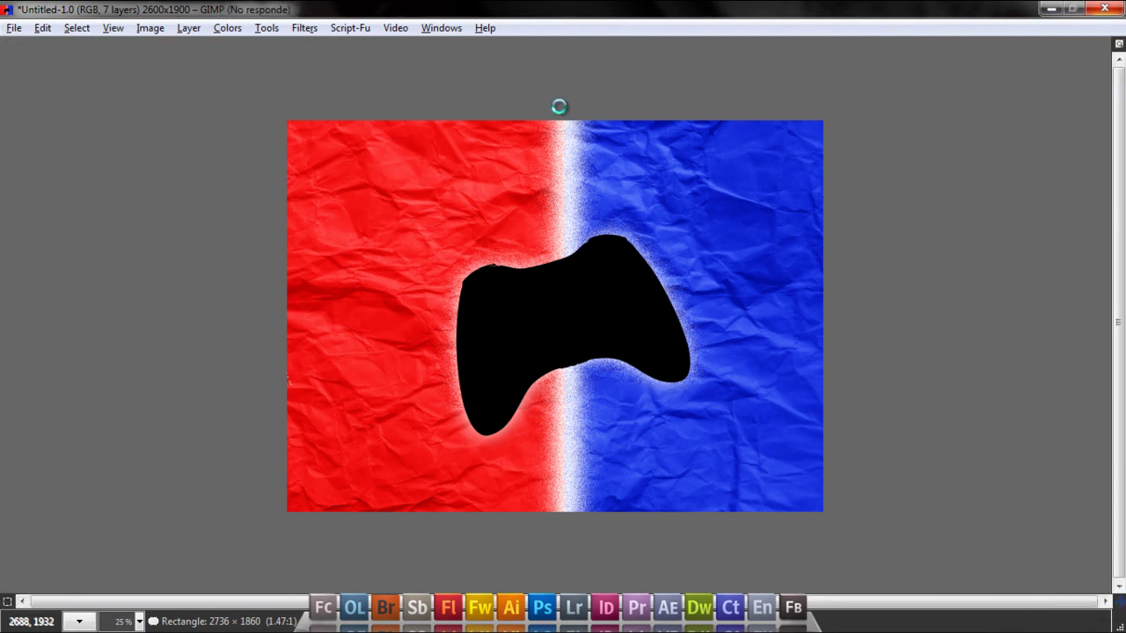
pyautogui.moveTo(278, 621)
pyautogui.click(269, 572)
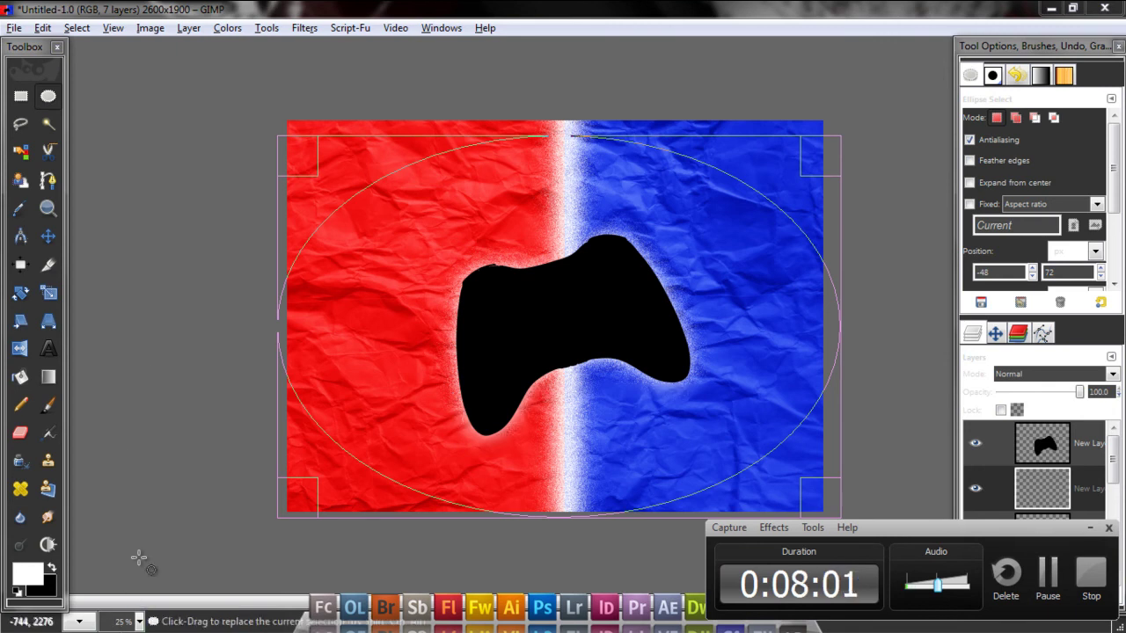
pyautogui.click(1090, 528)
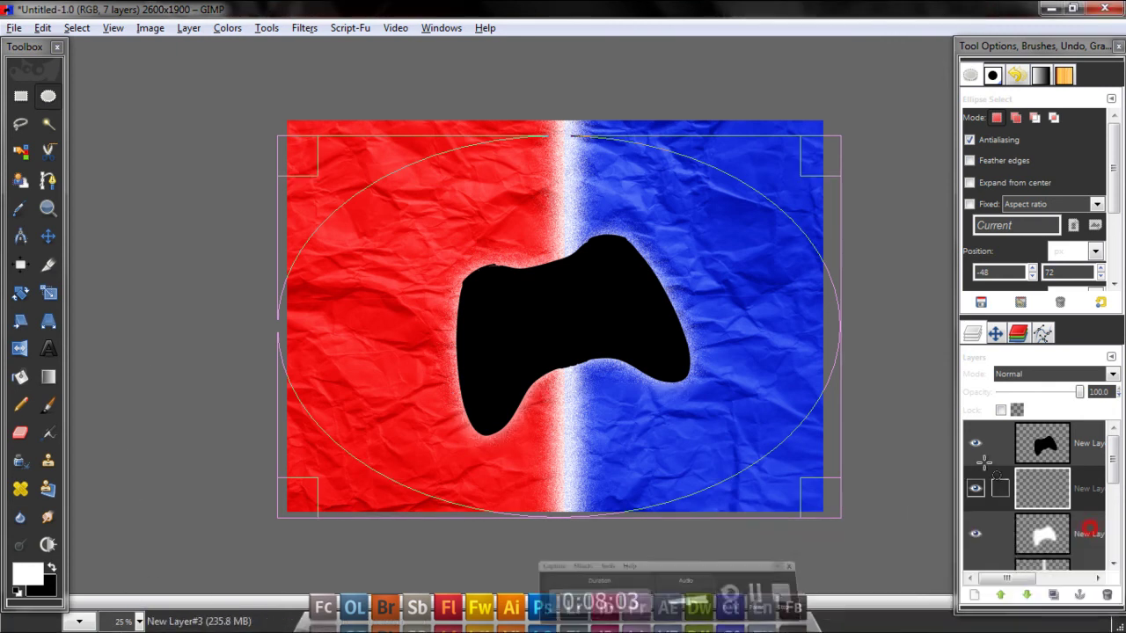
pyautogui.moveTo(539, 147); pyautogui.dragTo(540, 134)
pyautogui.press('Return')
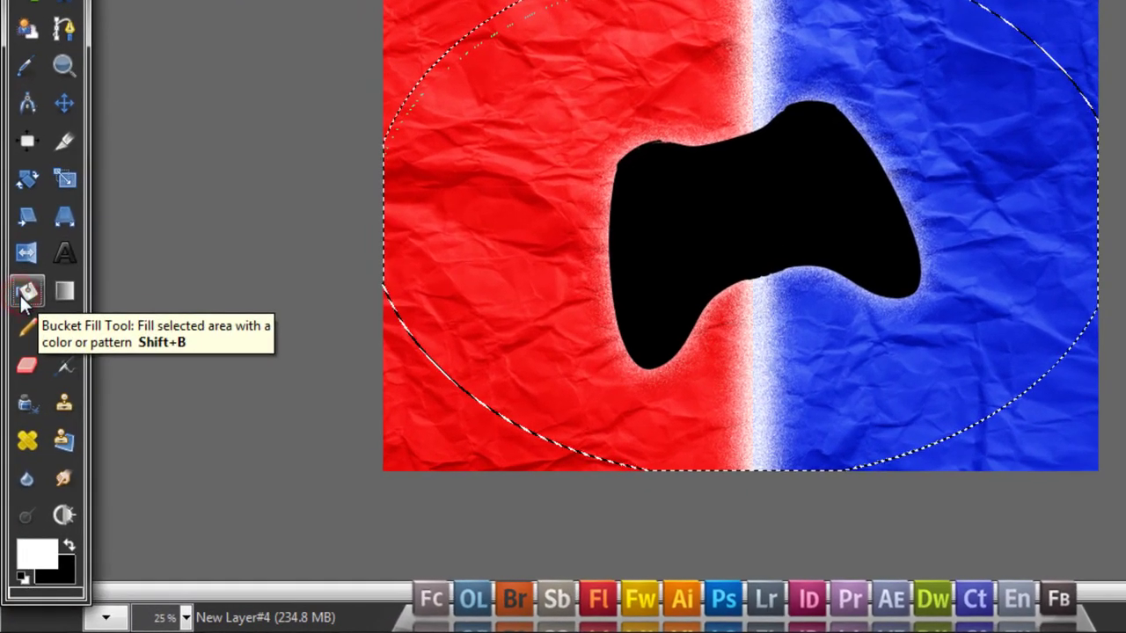
# Step: With black as foreground, invert the ellipse selection and fill the outside corners black
pyautogui.click(69, 548)
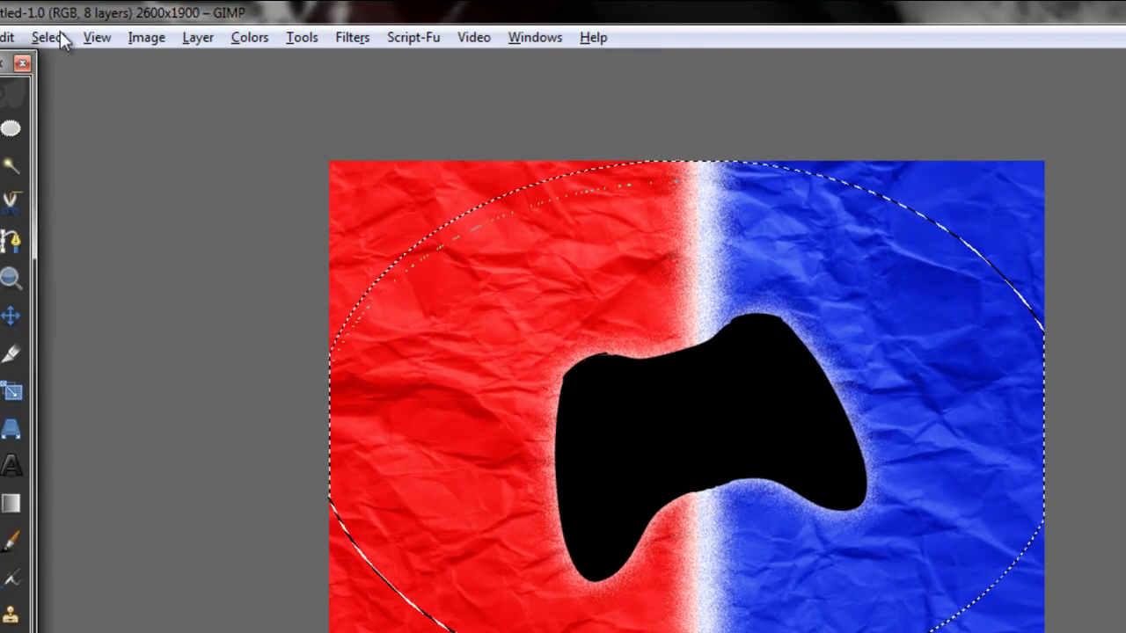
pyautogui.click(58, 1)
pyautogui.click(77, 54)
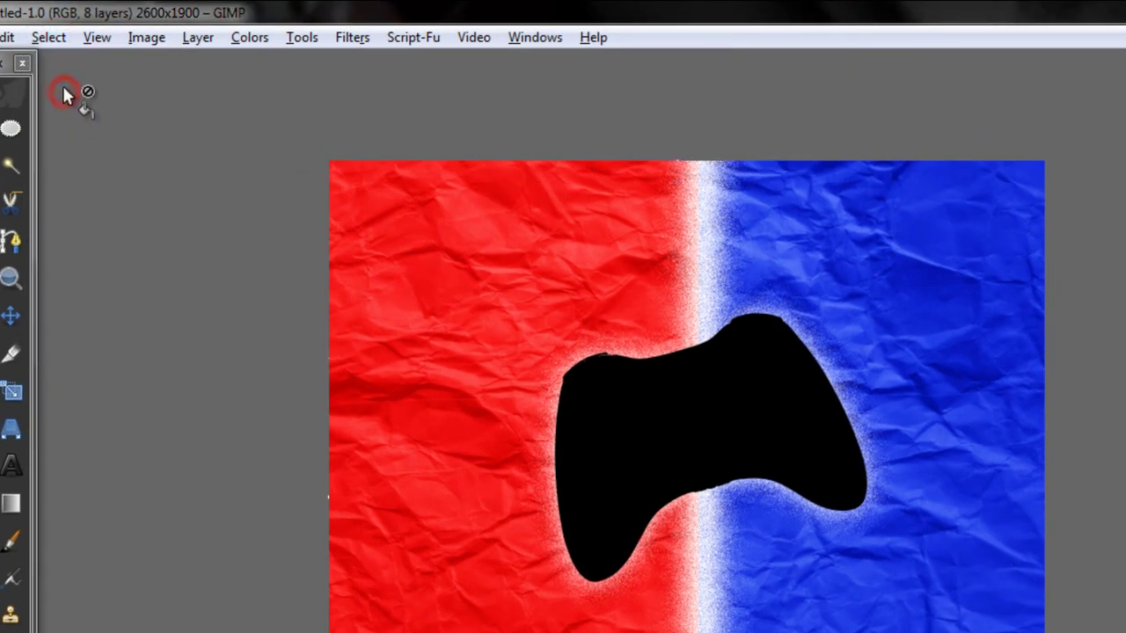
pyautogui.hotkey('ctrl', 'z')
pyautogui.click(49, 37)
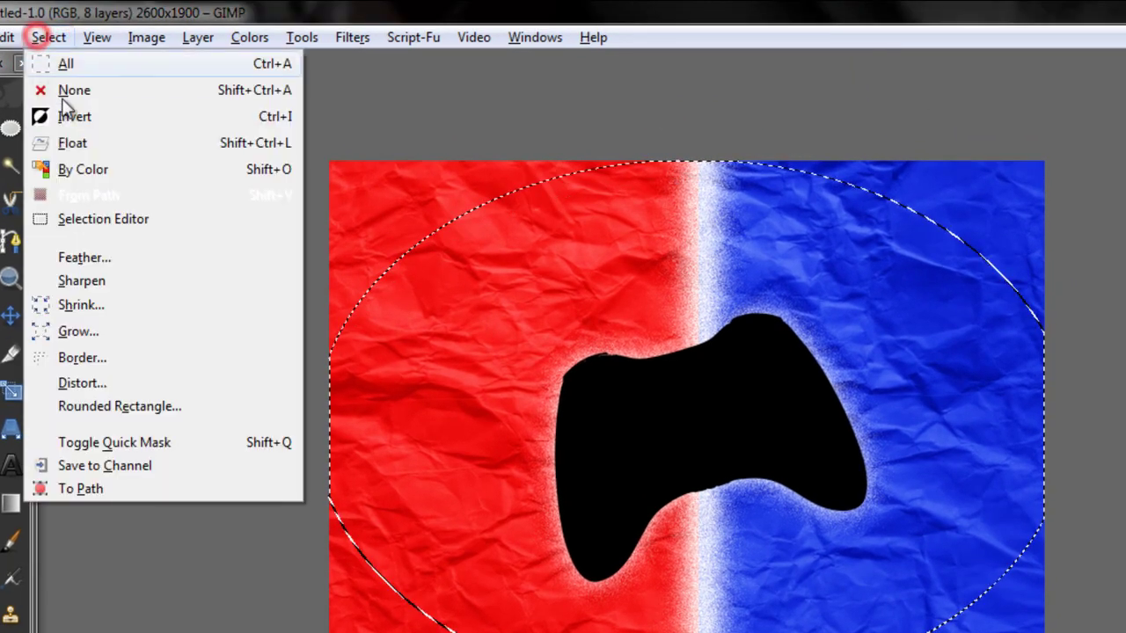
pyautogui.click(64, 118)
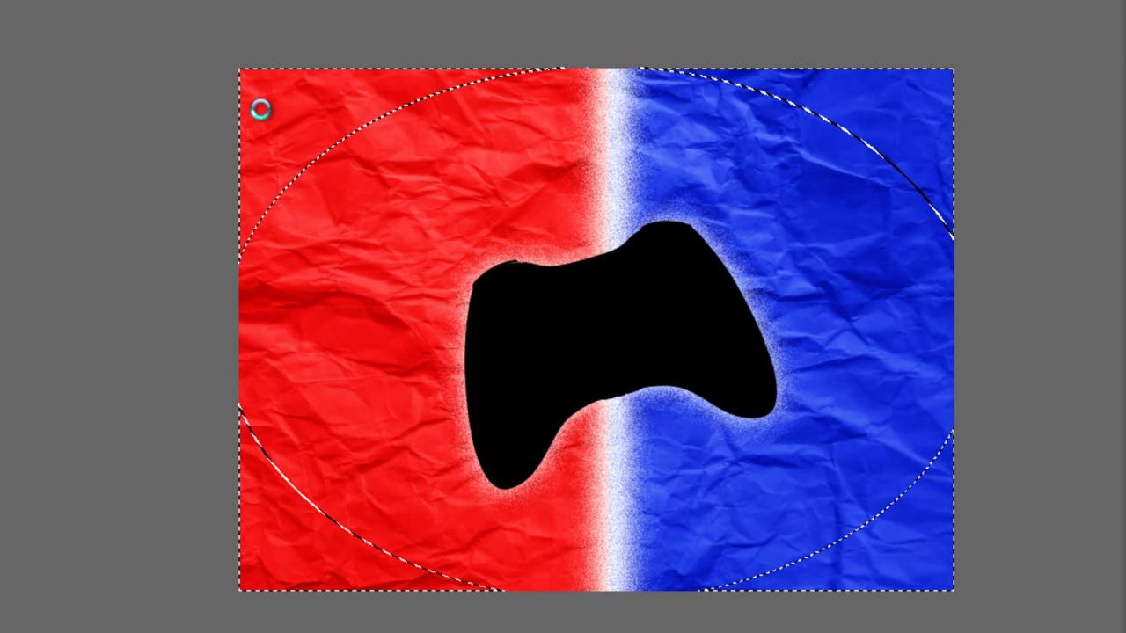
pyautogui.click(265, 173)
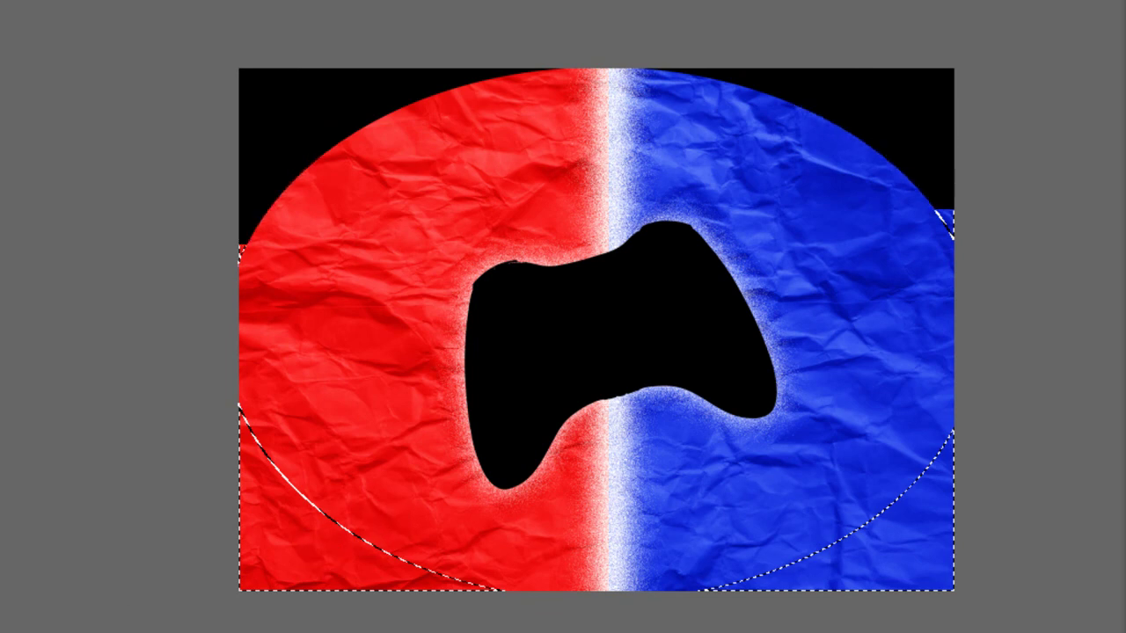
pyautogui.hotkey('ctrl', 'd')
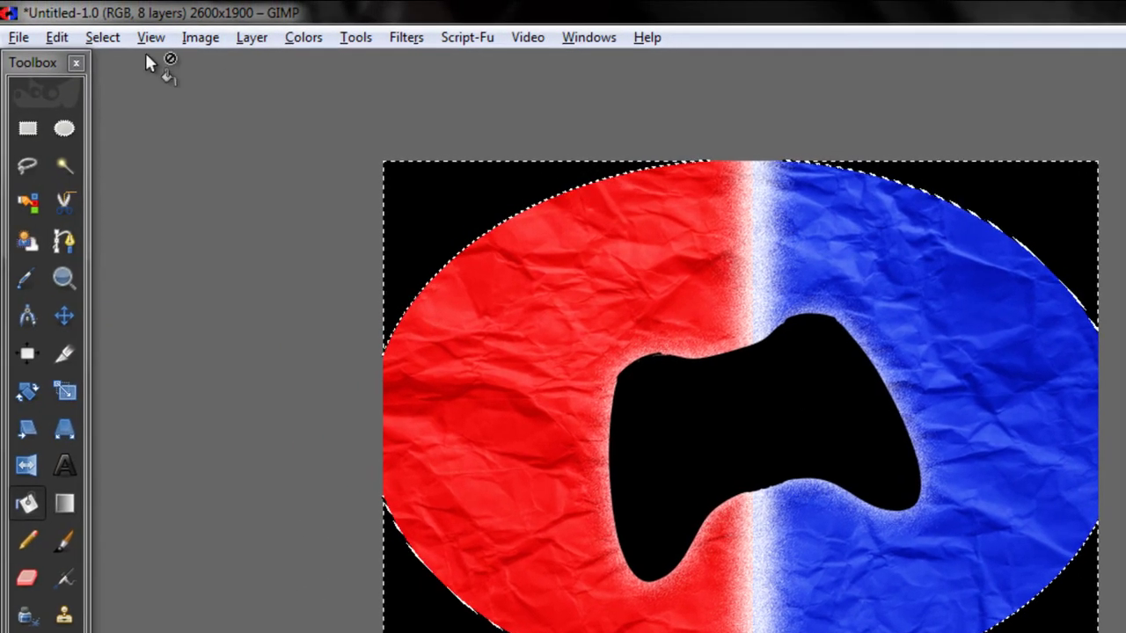
# Step: Deselect and apply a Gaussian blur of about 160 radius to the black surround
pyautogui.click(101, 37)
pyautogui.click(123, 90)
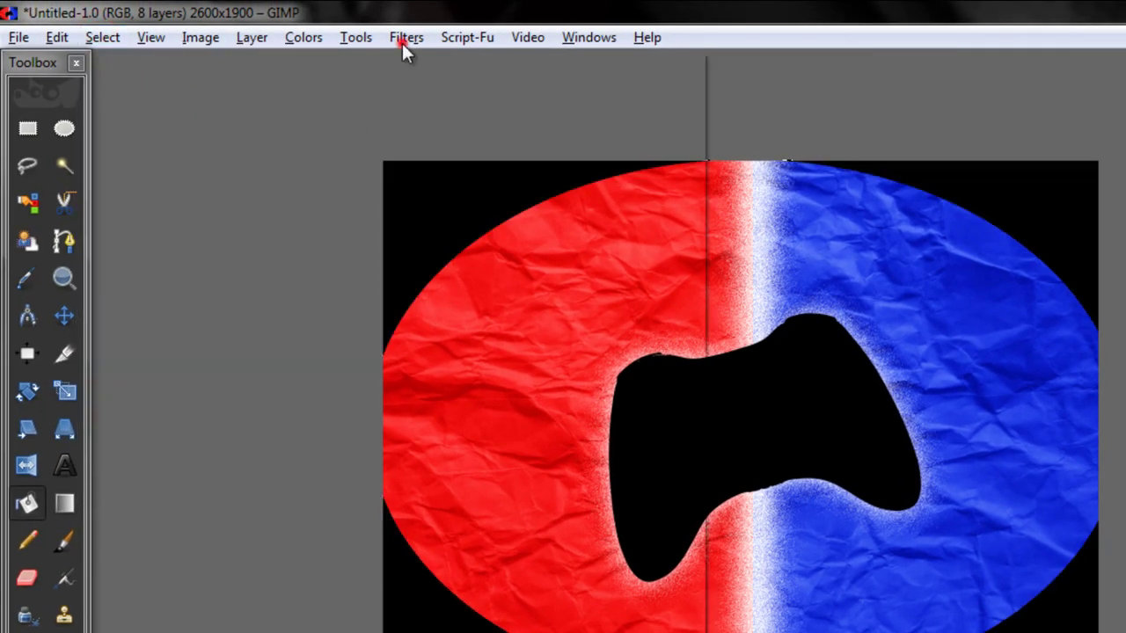
pyautogui.click(405, 37)
pyautogui.click(427, 171)
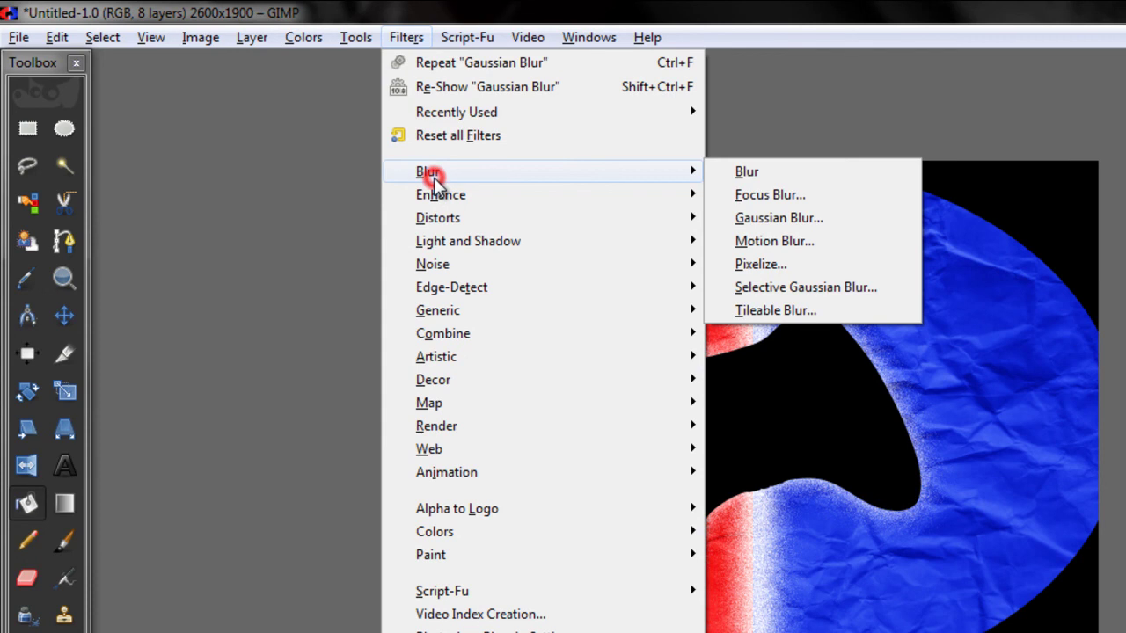
pyautogui.click(836, 217)
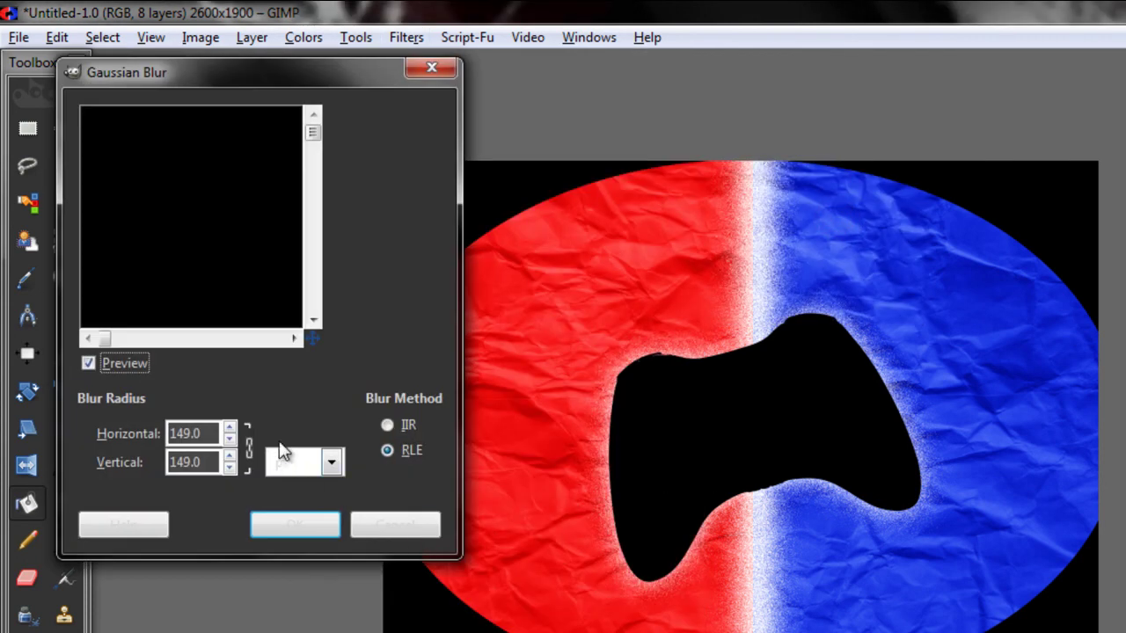
pyautogui.moveTo(235, 423); pyautogui.dragTo(271, 516)
pyautogui.moveTo(230, 449); pyautogui.dragTo(230, 449)
pyautogui.click(282, 525)
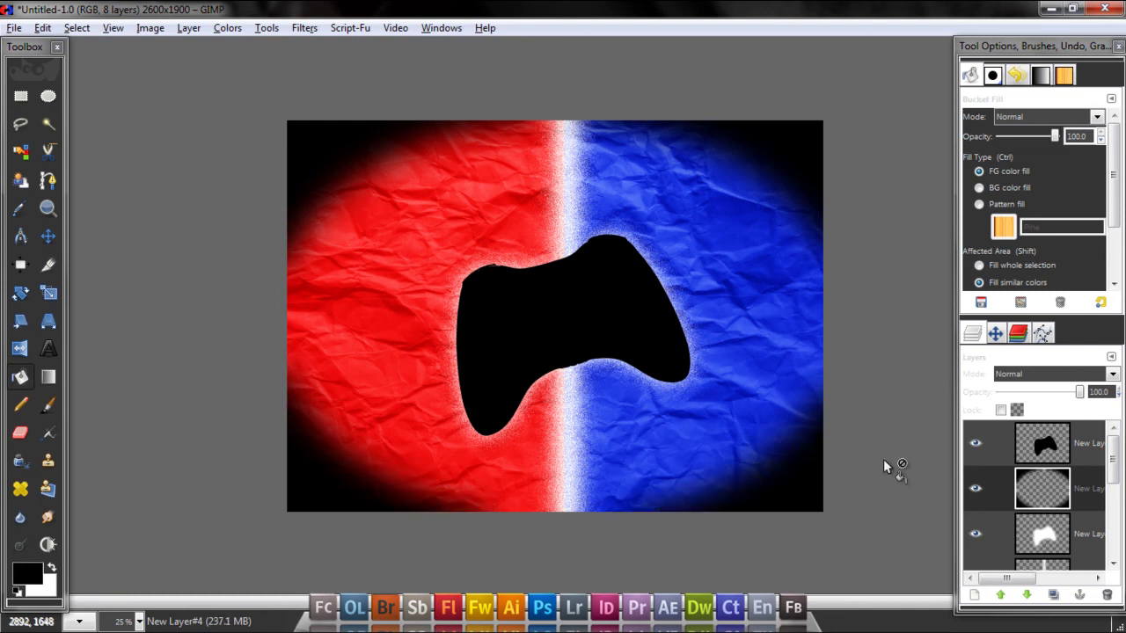
pyautogui.scroll(-3, 1107, 499)
pyautogui.click(1075, 519)
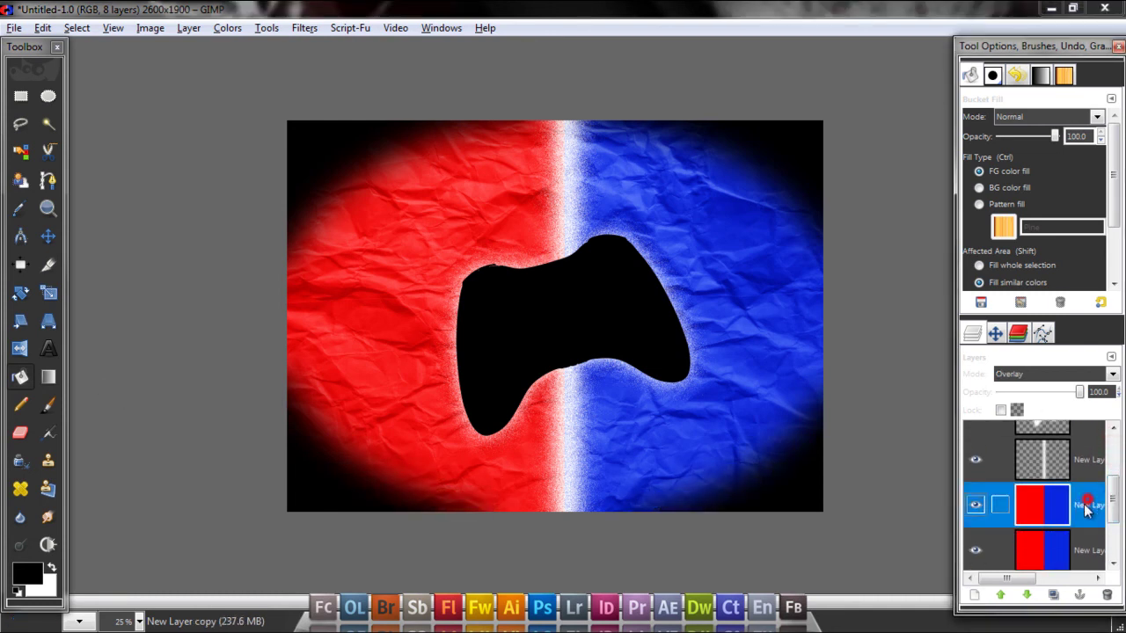